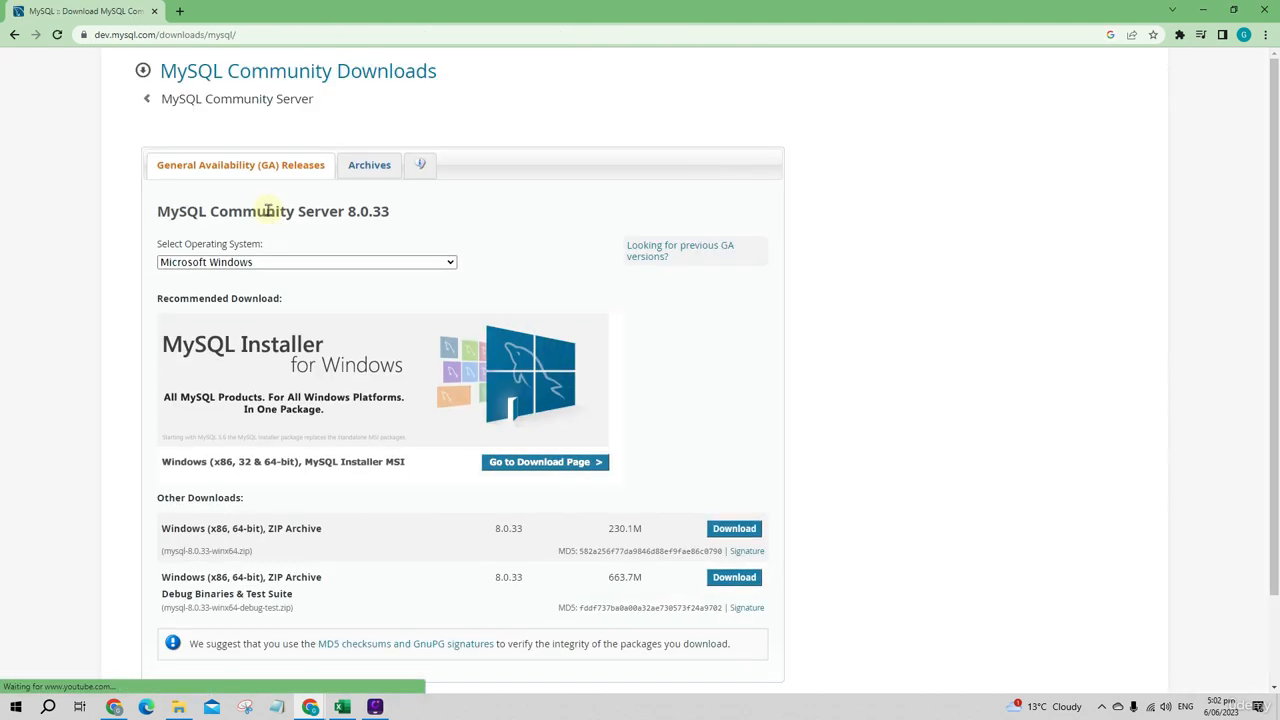
Step: Download the 2.4M MySQL Installer 8.0.33 web-community MSI for Microsoft Windows without logging in to an Oracle account
scroll(268, 210, down, 1)
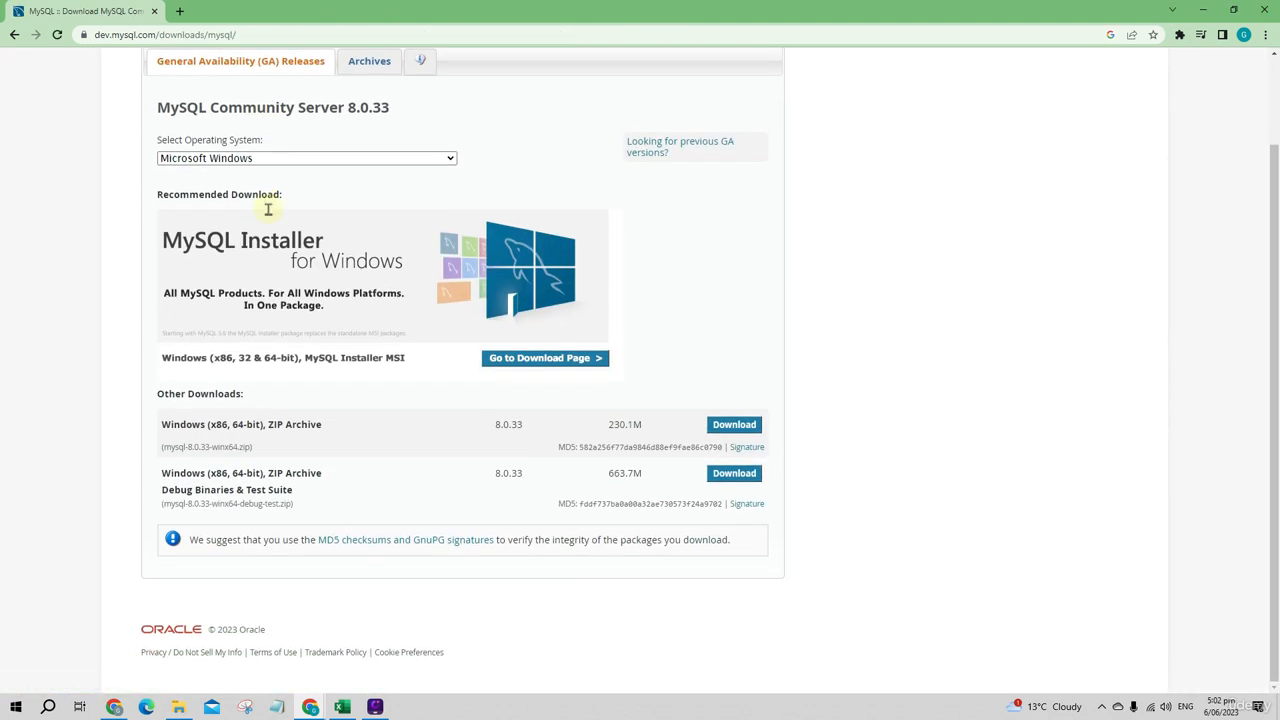
scroll(276, 334, up, 1)
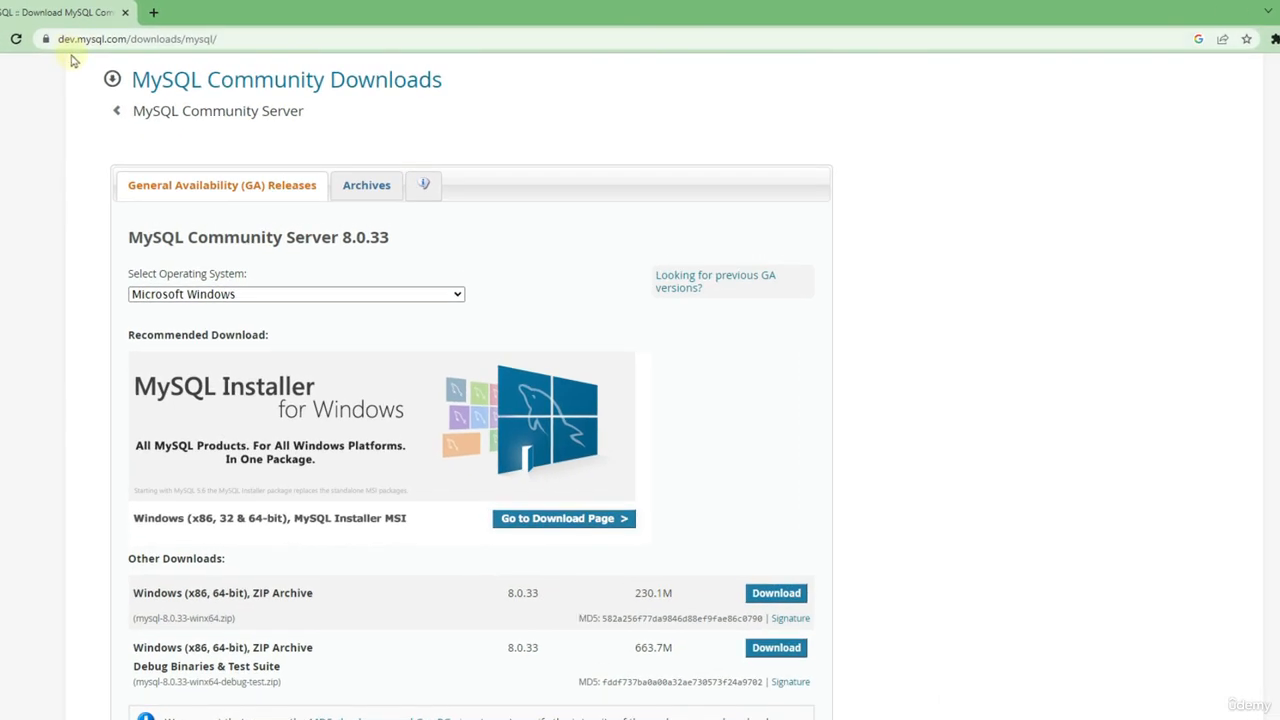
click(559, 524)
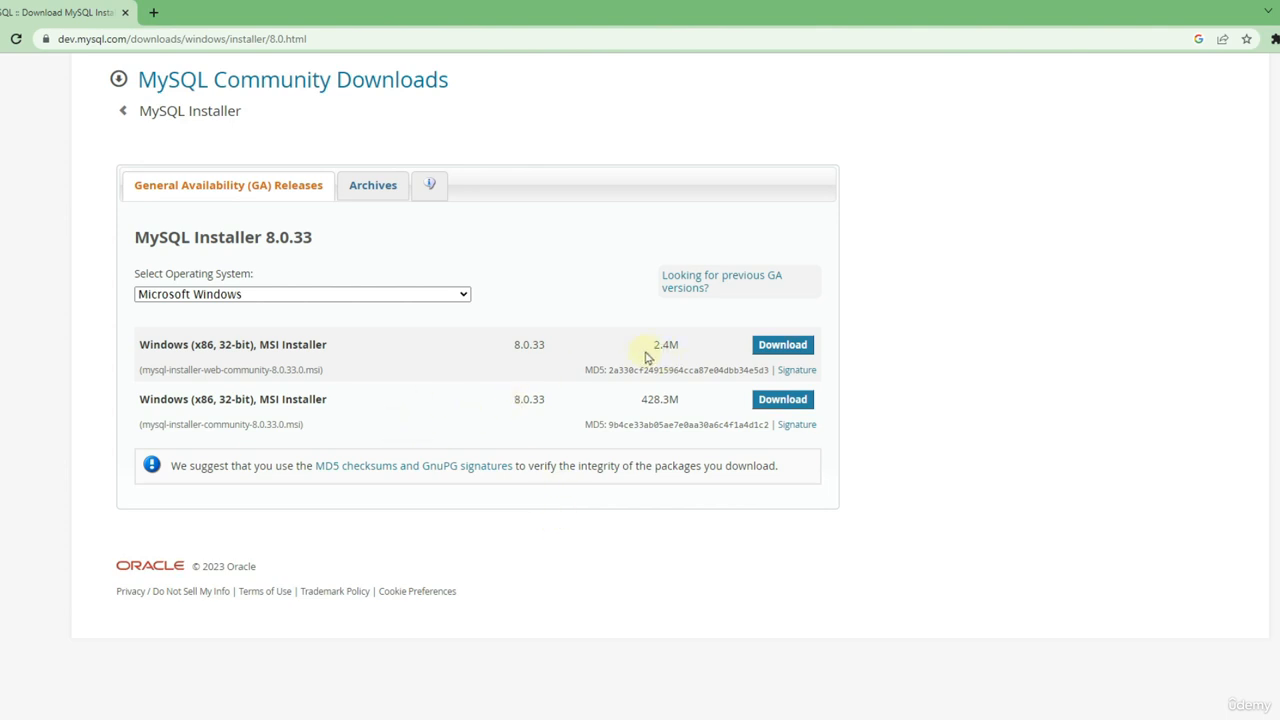
click(768, 346)
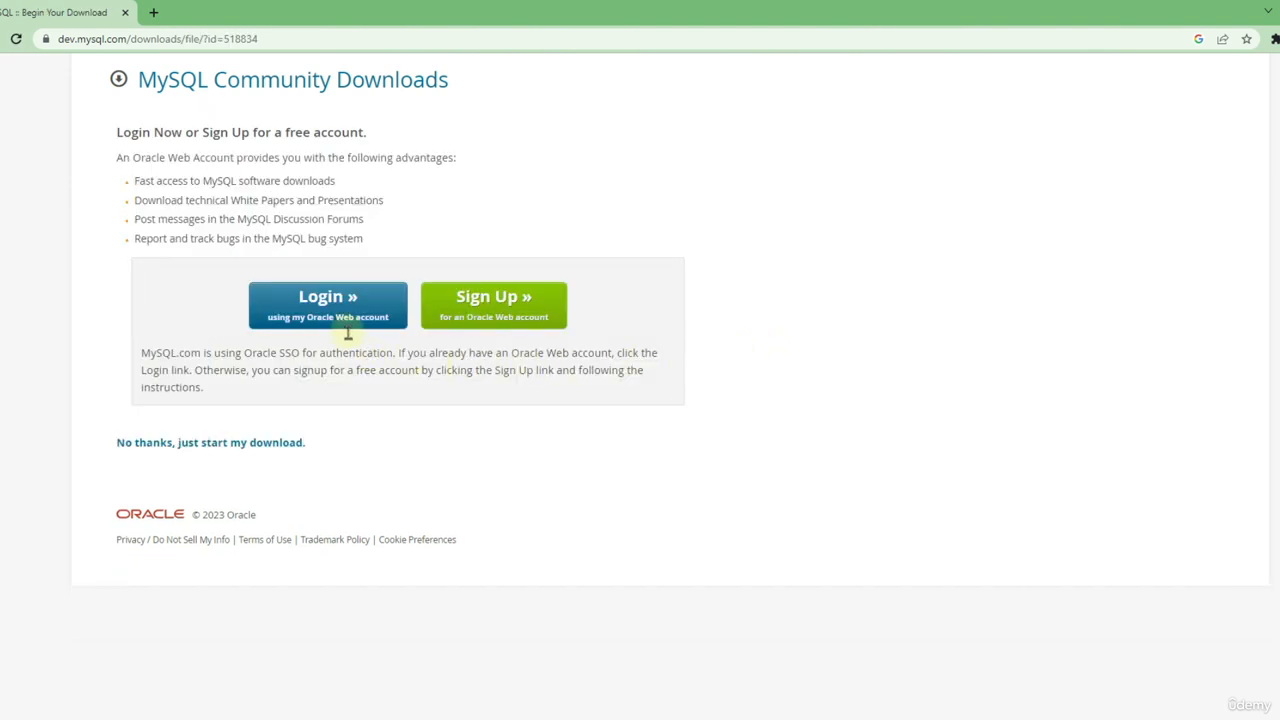
click(160, 446)
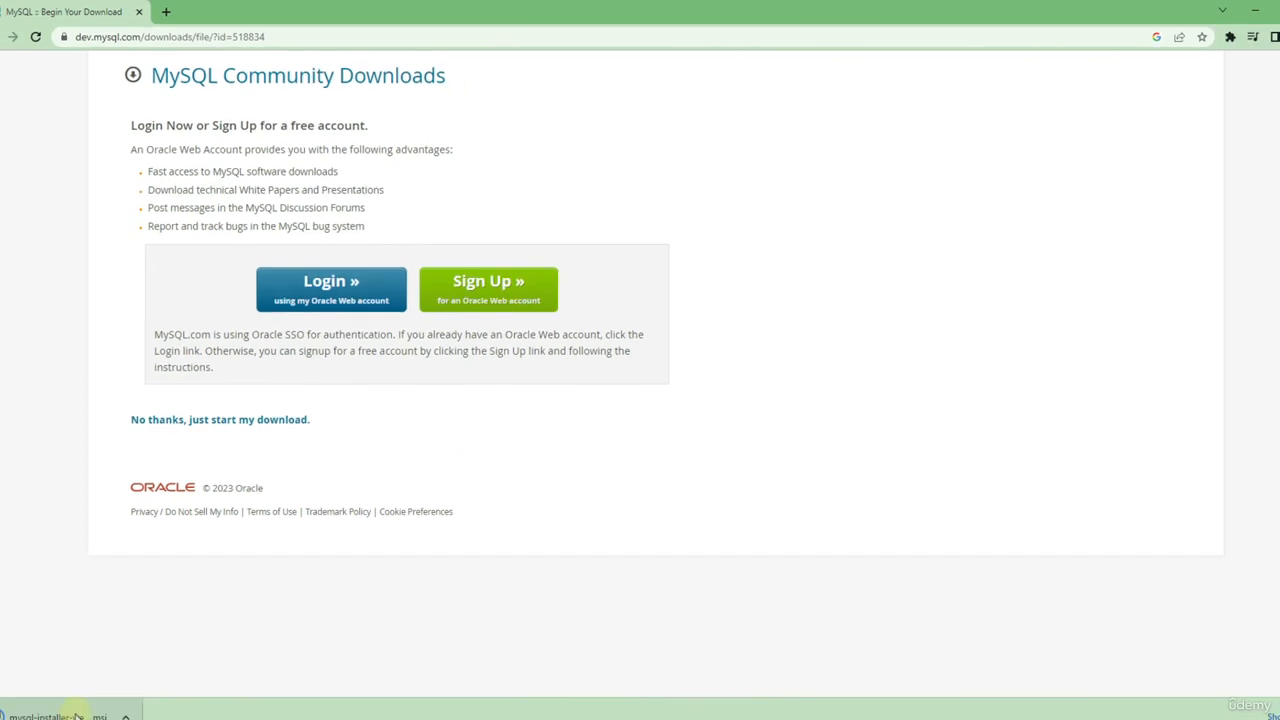
Step: Open the downloaded MySQL installer file and choose the Custom setup type
click(140, 676)
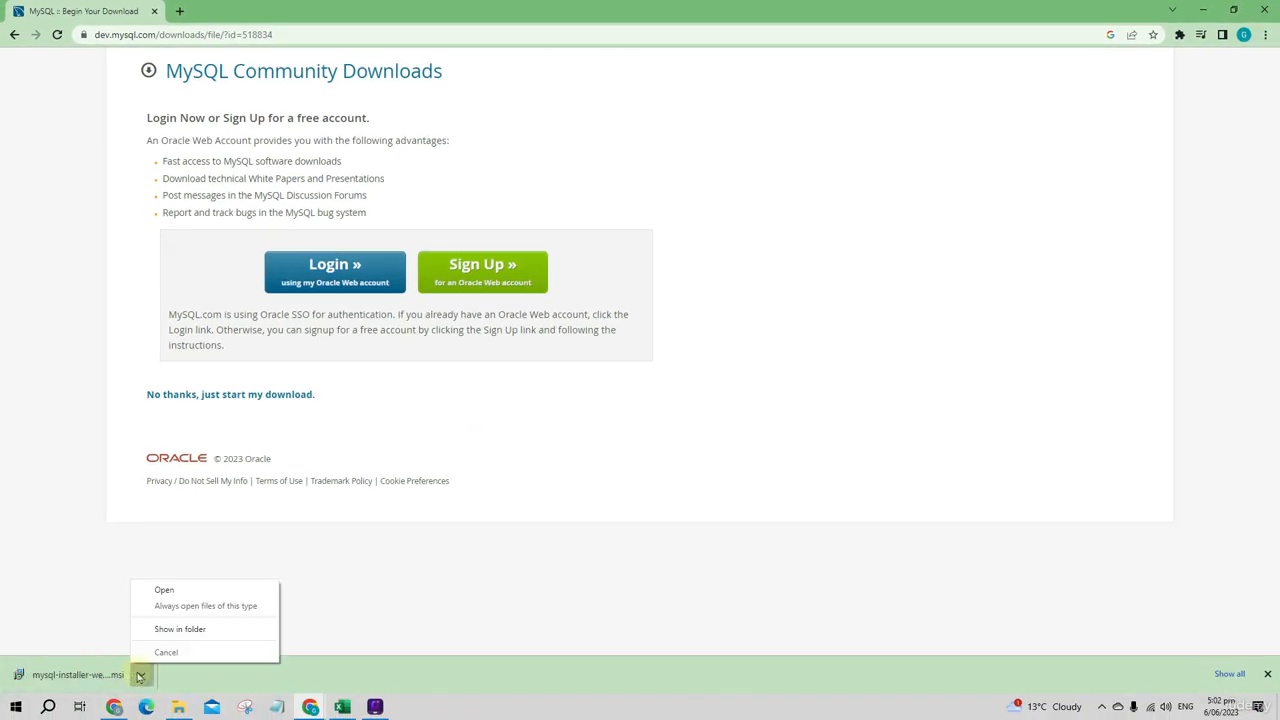
click(165, 592)
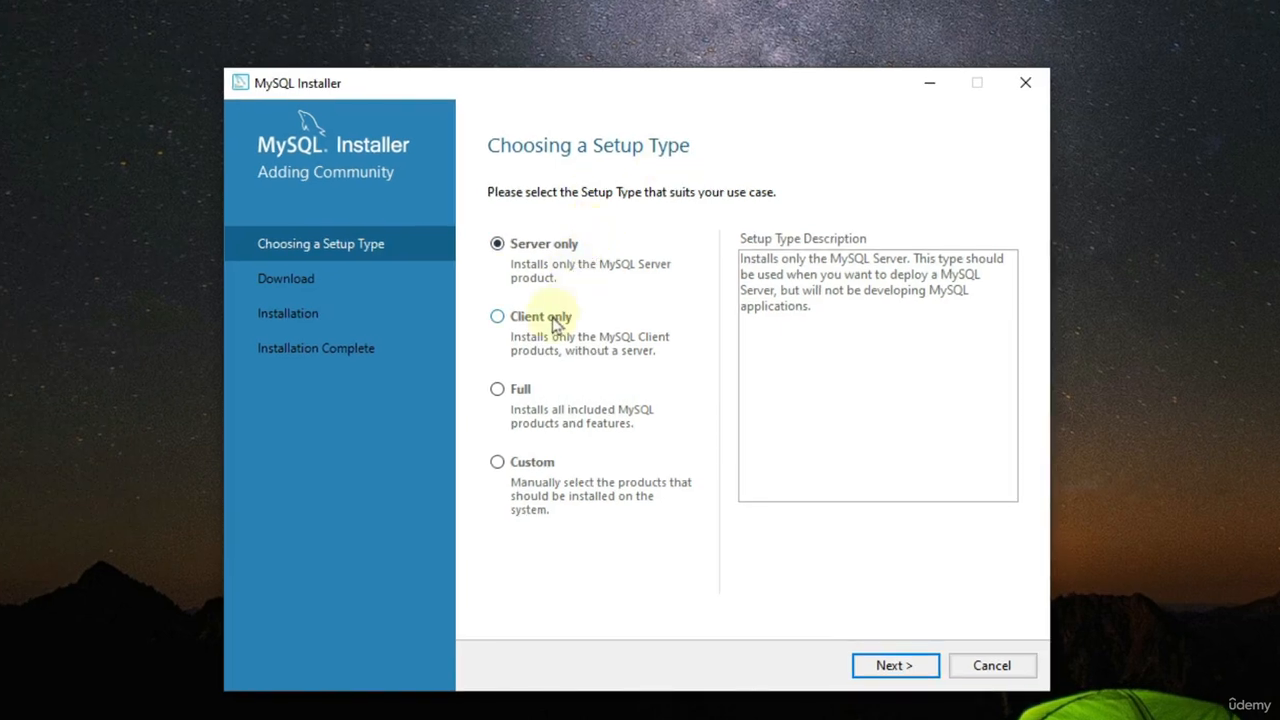
click(497, 464)
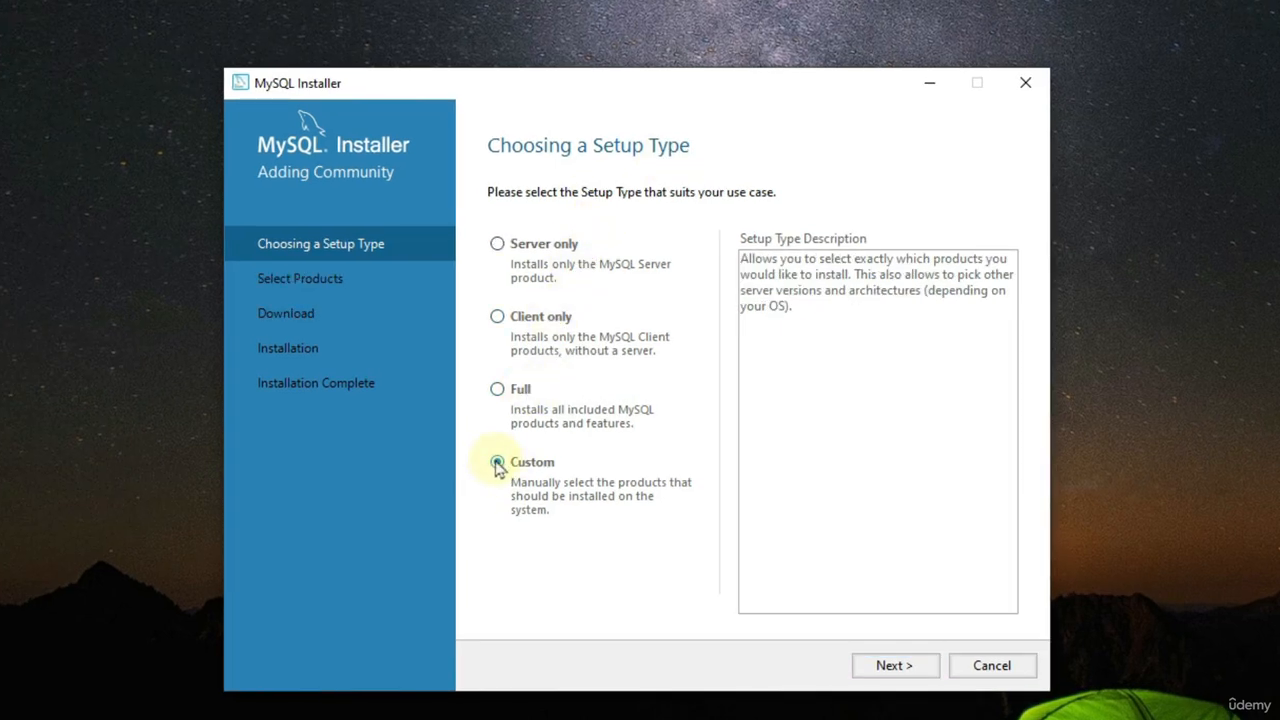
click(889, 665)
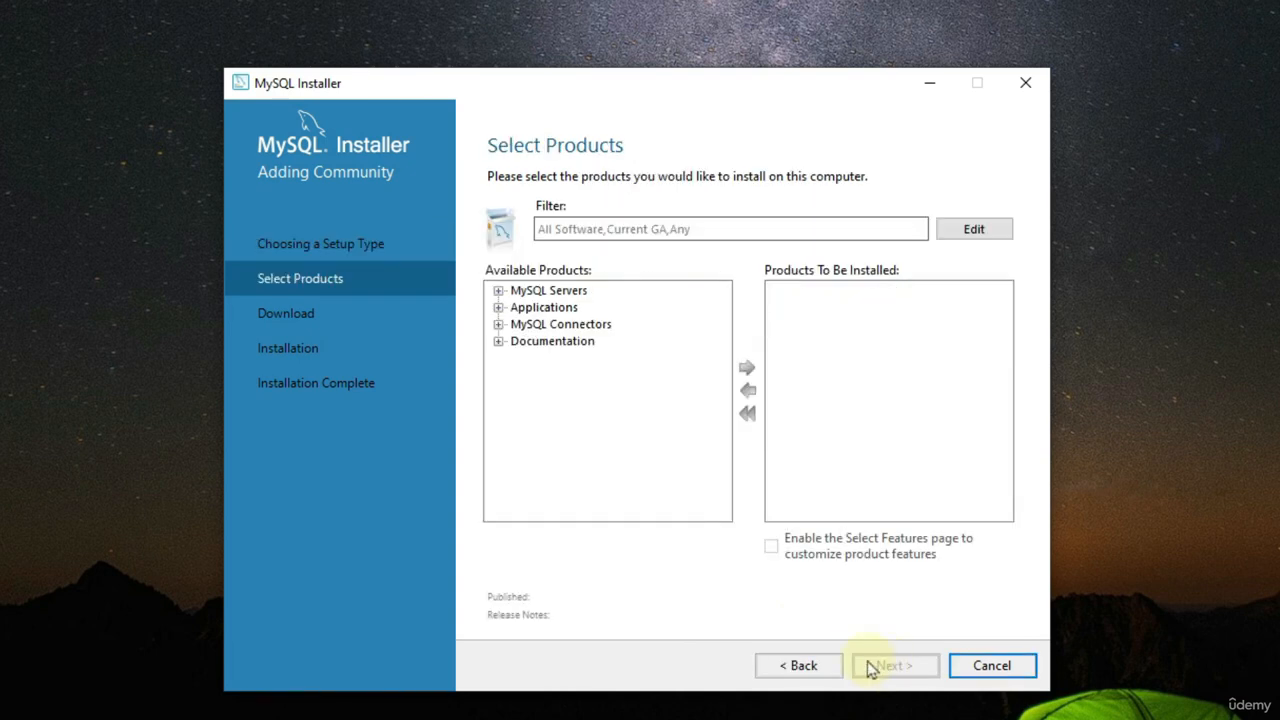
Step: Add MySQL Server 8.0.33 - X64 to the products to be installed
click(498, 291)
click(518, 307)
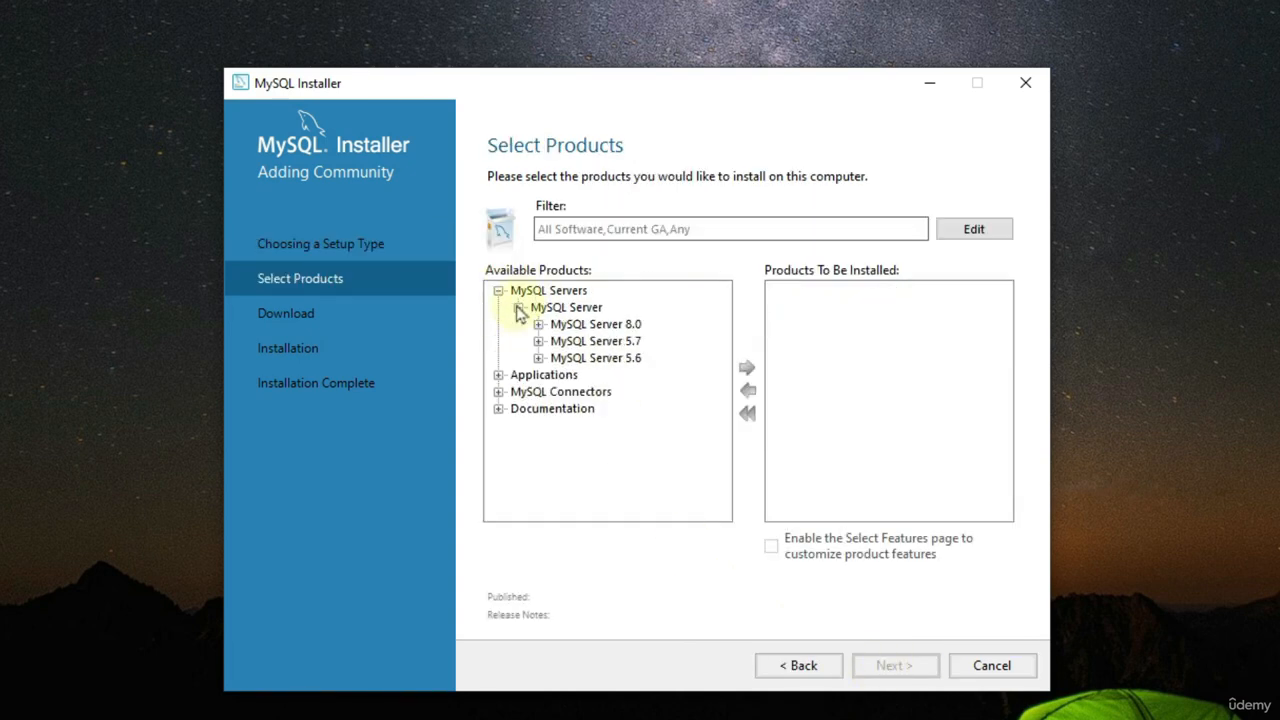
click(537, 324)
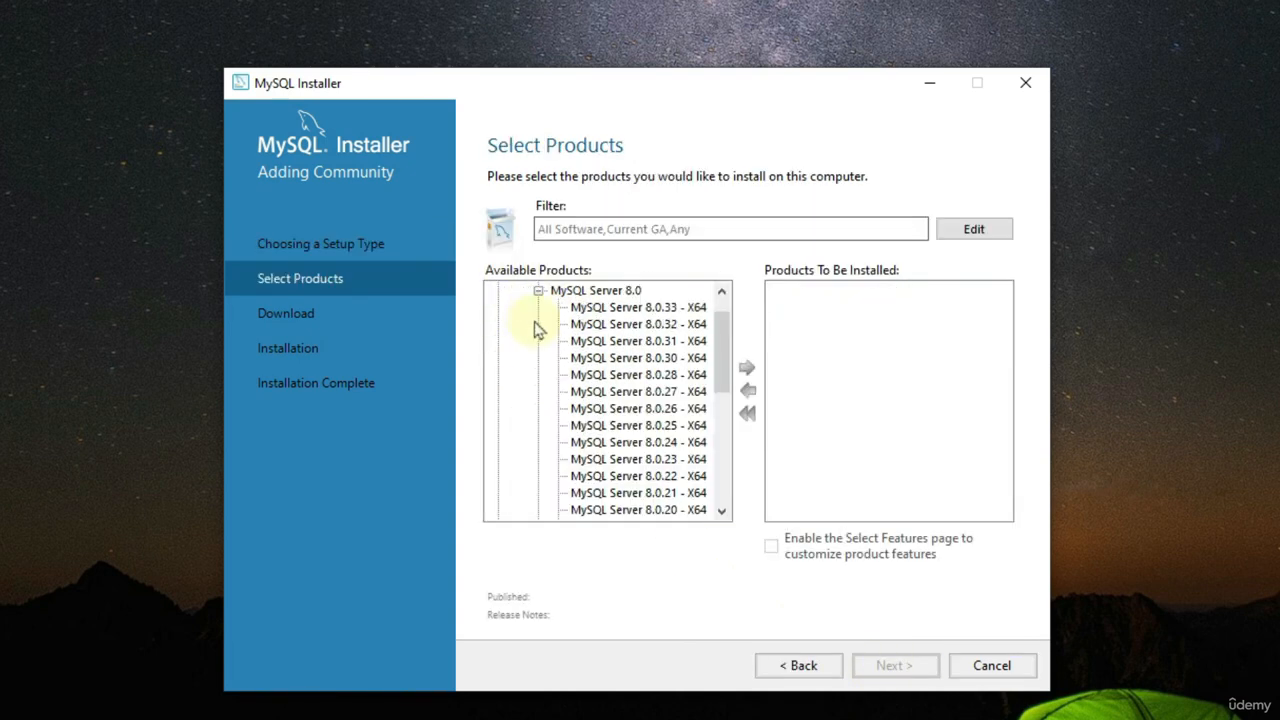
click(670, 310)
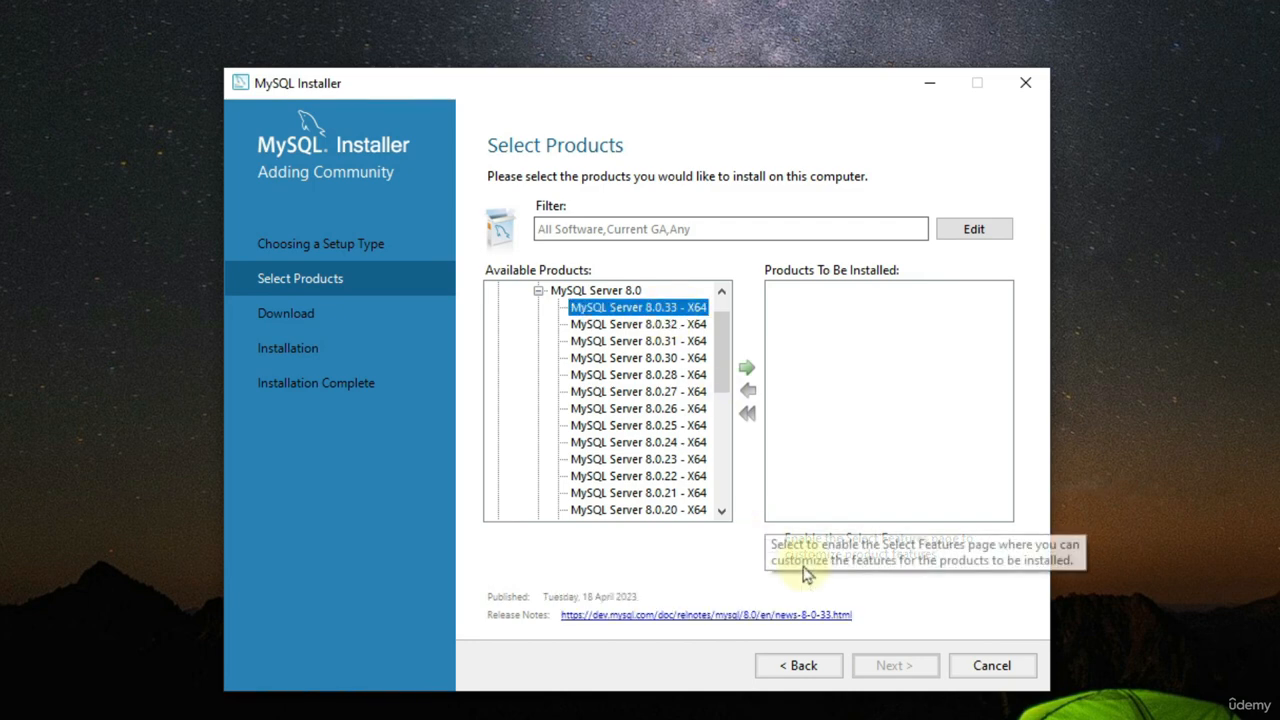
click(748, 370)
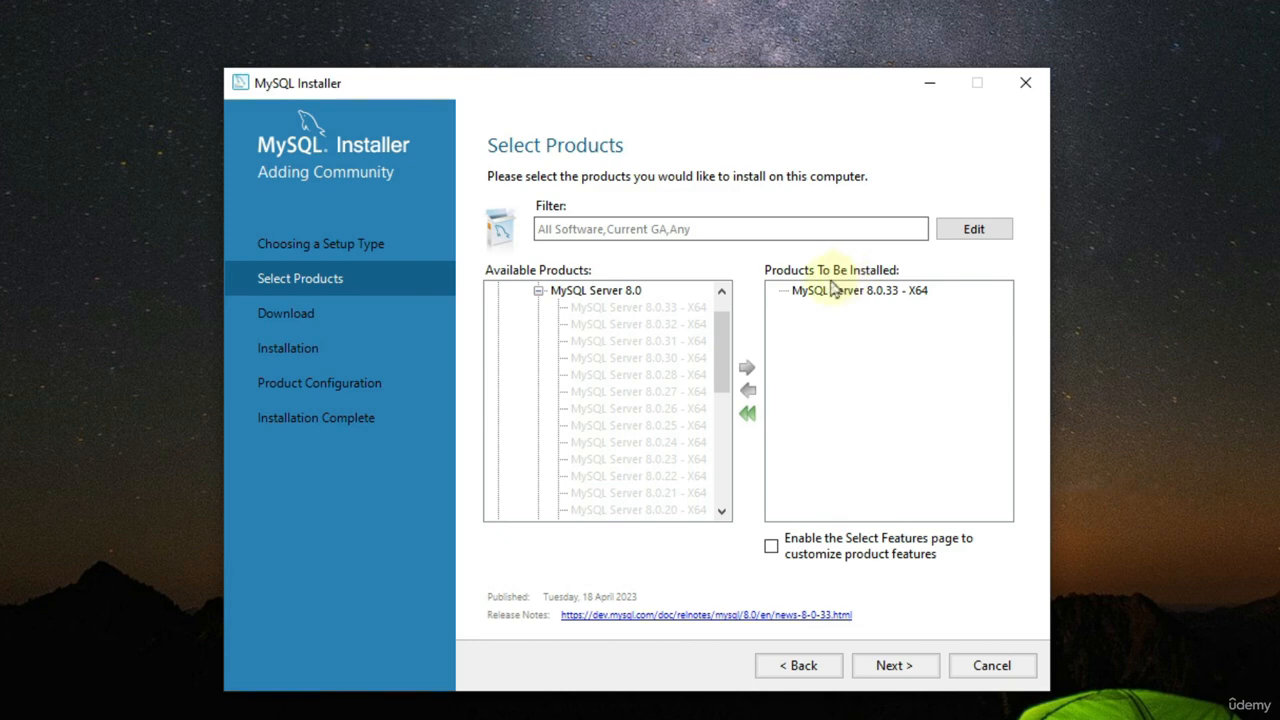
Step: Add MySQL Workbench 8.0.33 from the Applications category to the products to be installed
scroll(620, 320, up, 1)
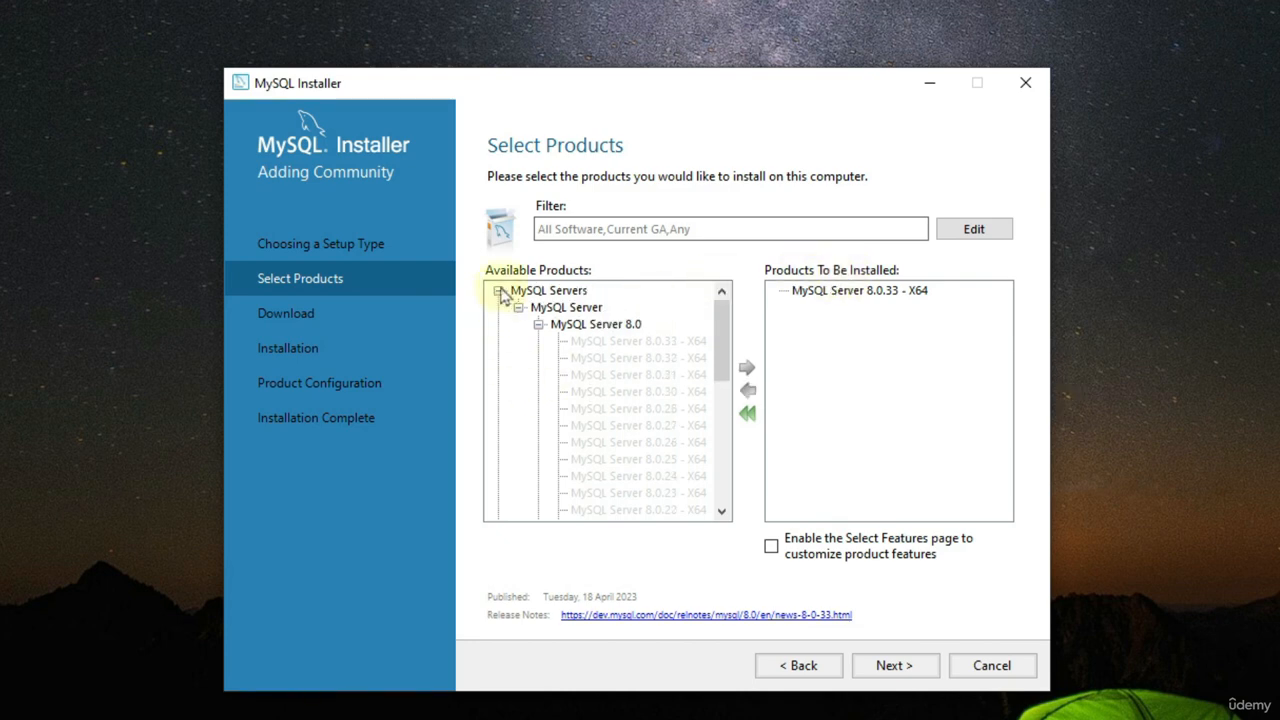
click(498, 290)
click(498, 307)
click(518, 325)
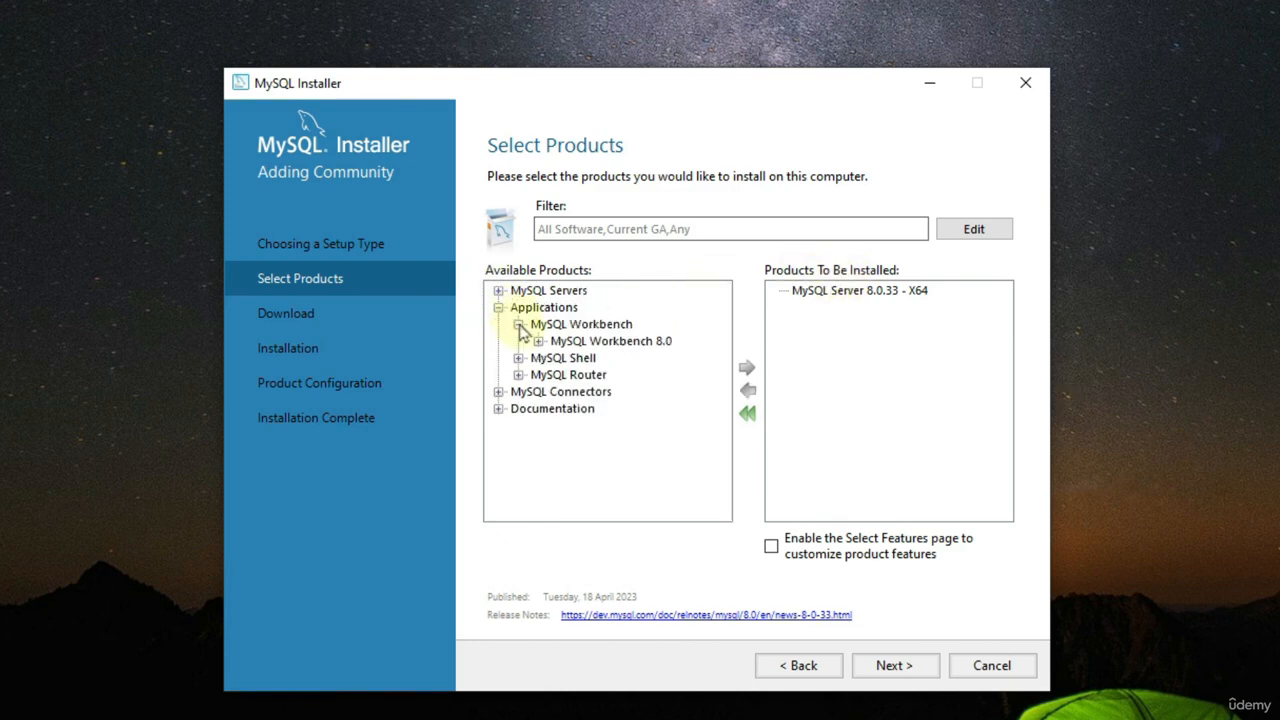
click(538, 341)
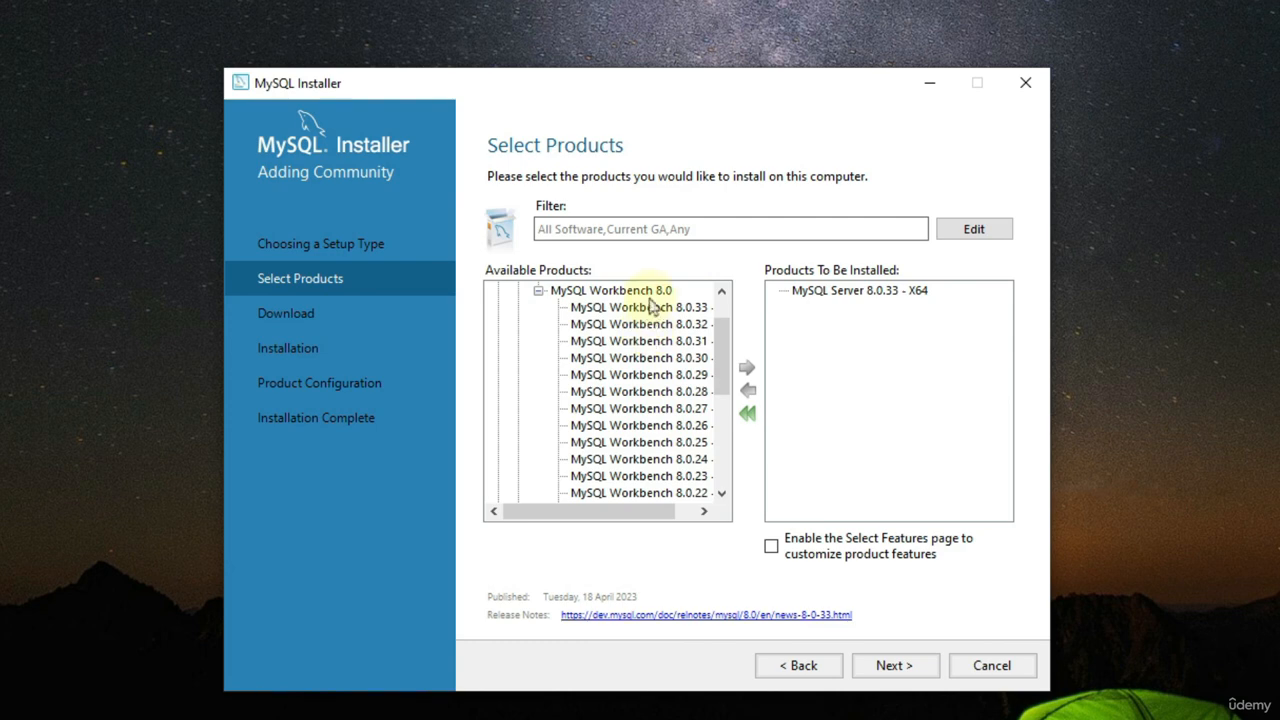
click(650, 308)
click(747, 368)
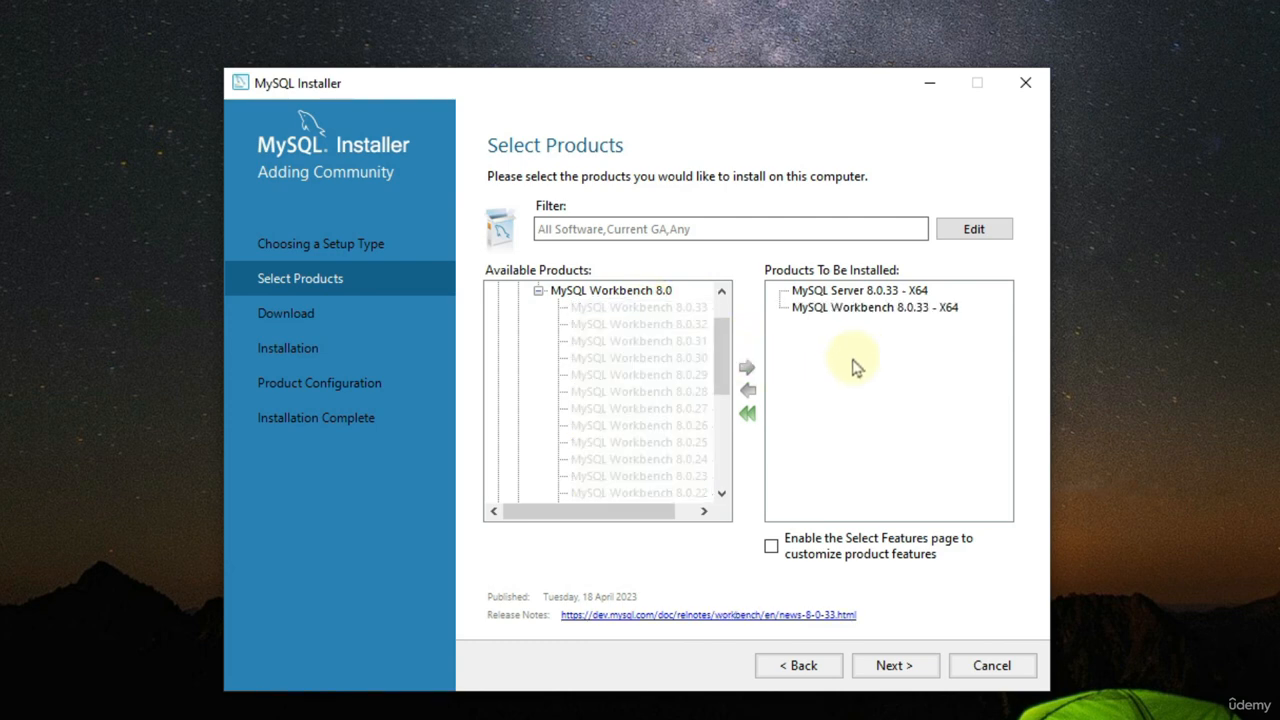
Step: Add Connector/NET 8.0.33 - X86 from the MySQL Connectors category to the products to be installed
scroll(600, 330, up, 1)
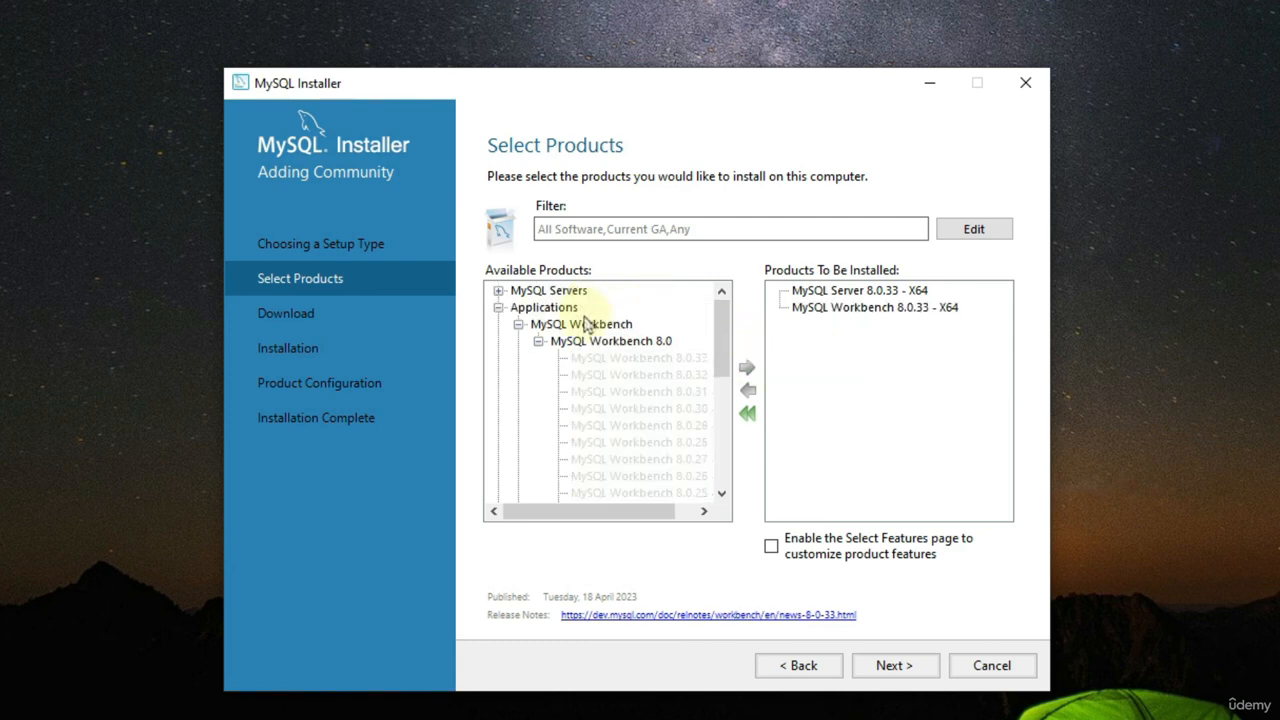
click(498, 307)
click(498, 324)
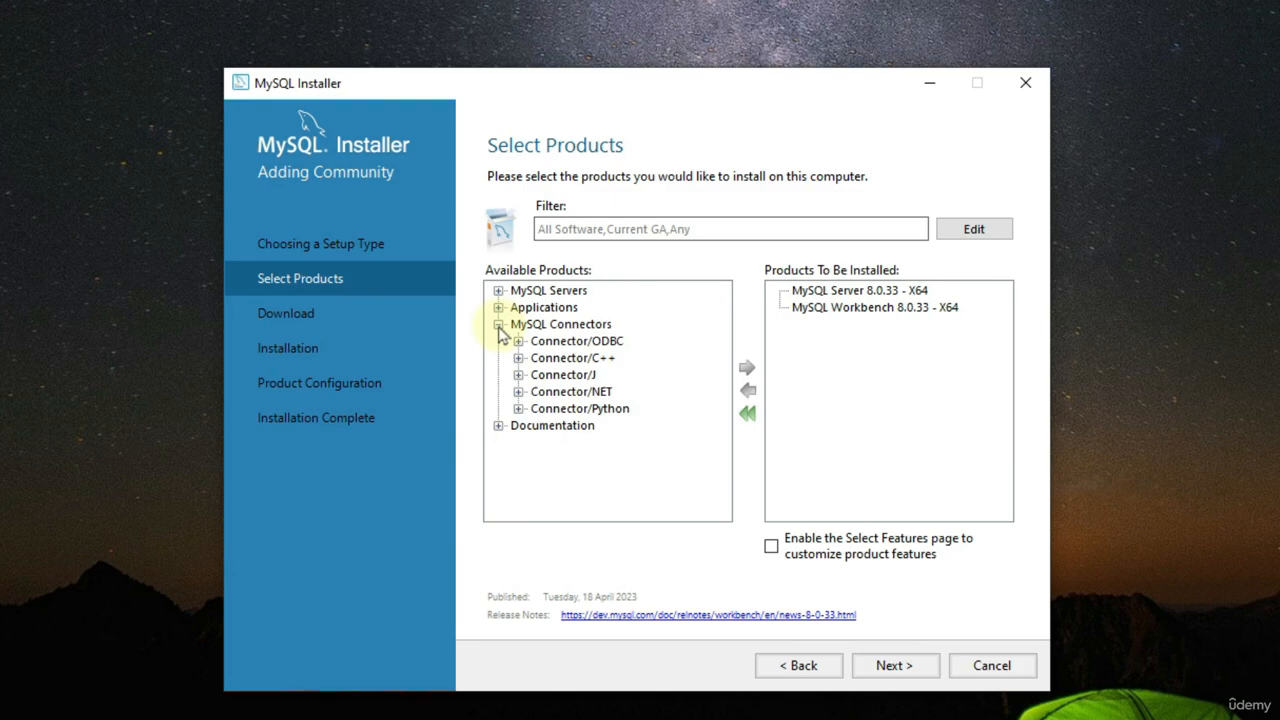
click(518, 391)
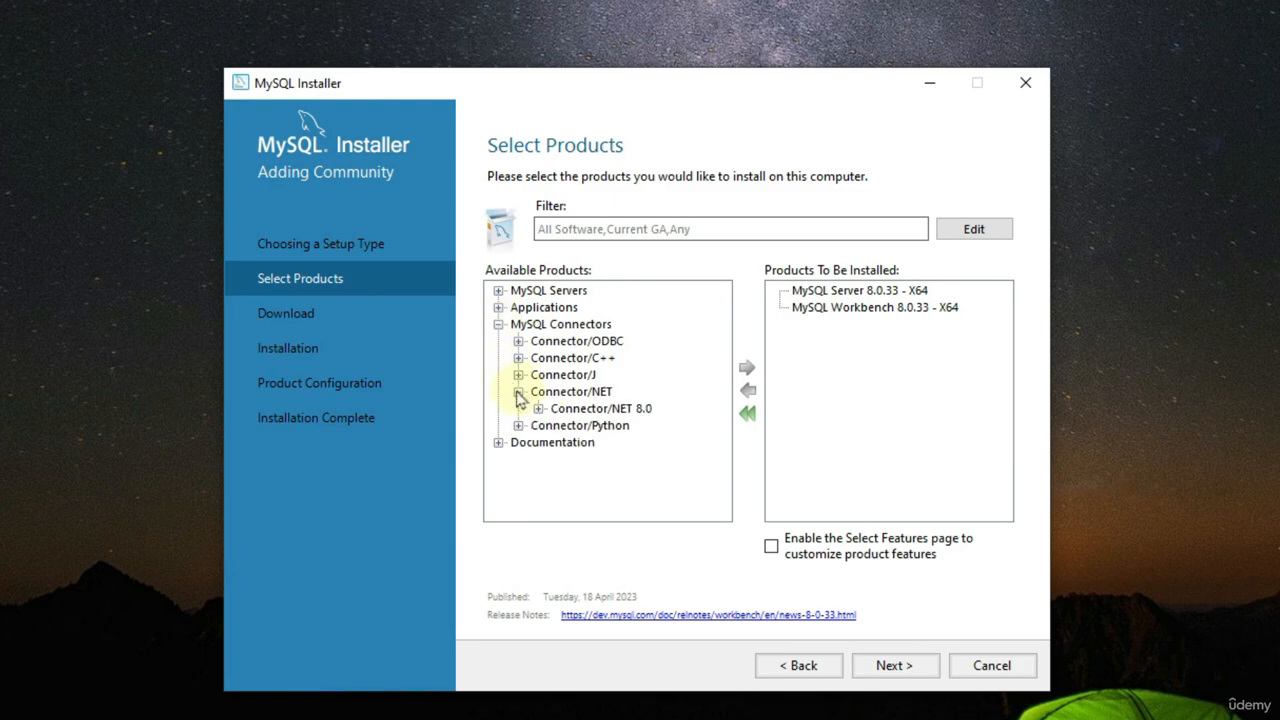
click(538, 408)
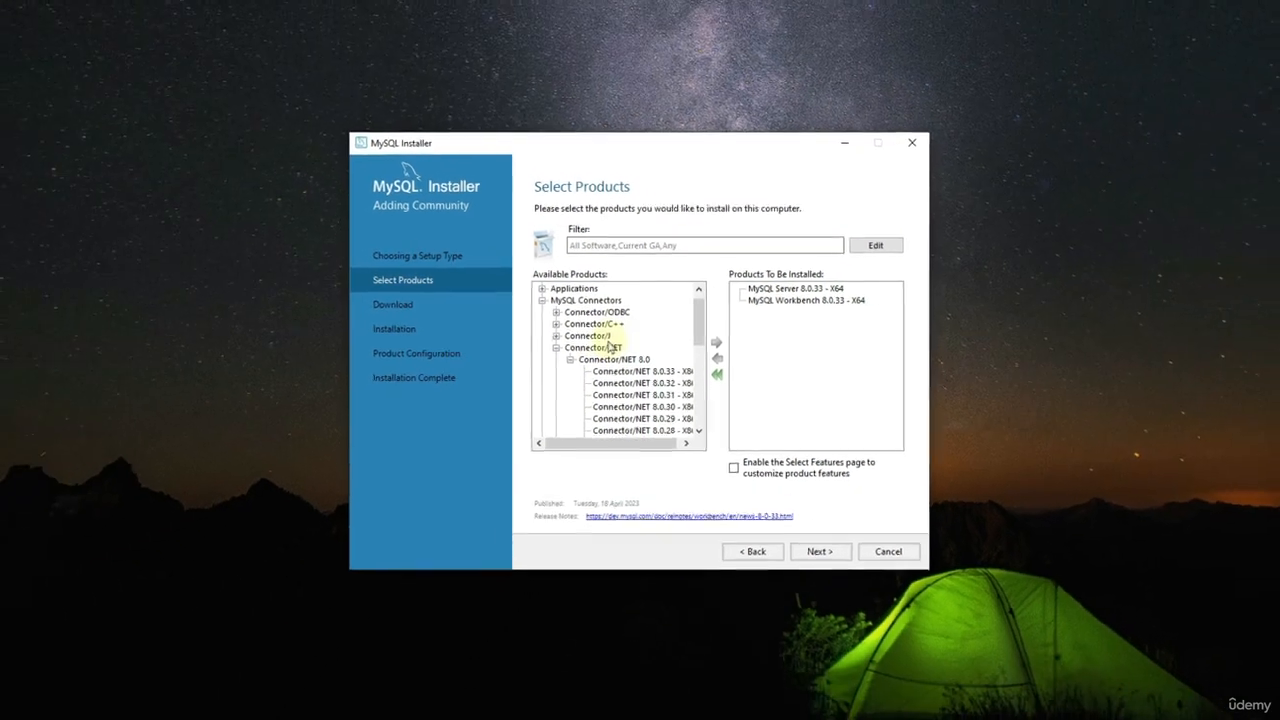
click(628, 371)
click(716, 343)
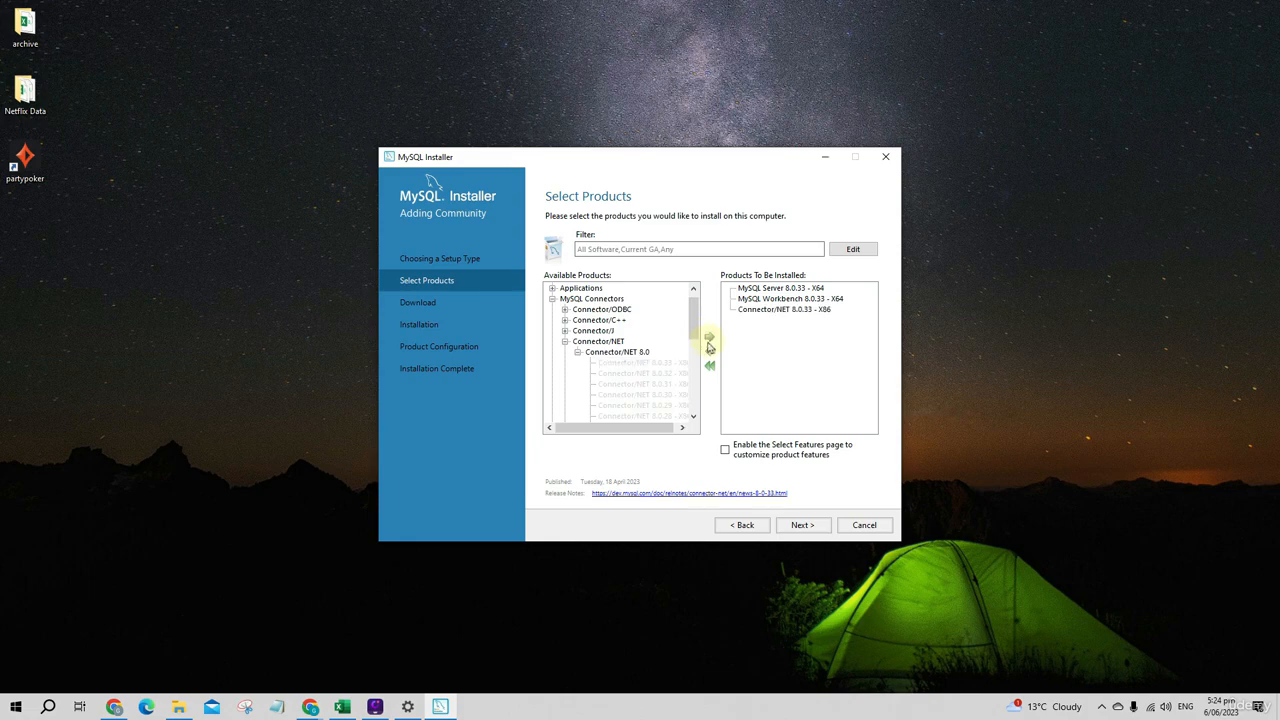
Step: Confirm the product selection and install MySQL Server, MySQL Workbench and Connector/NET
click(810, 525)
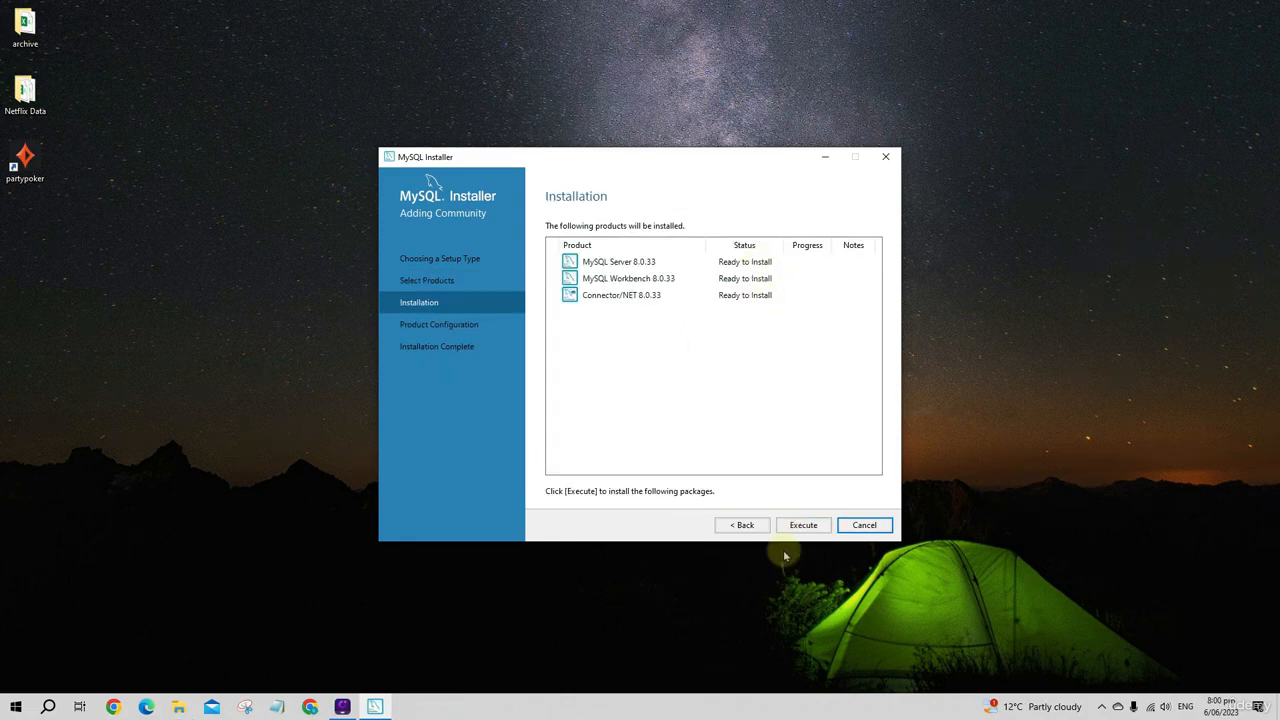
click(806, 526)
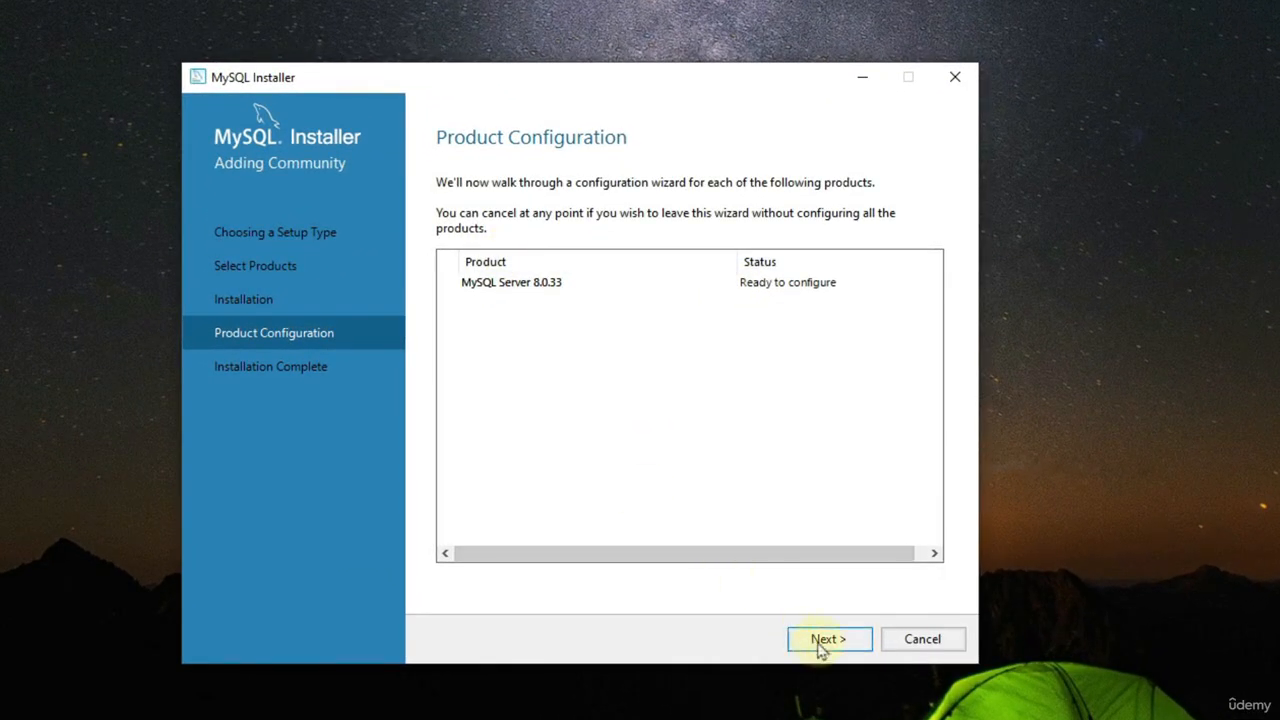
Step: Configure the server as a Development Computer with TCP/IP on port 3306, and accept strong password encryption for authentication
click(822, 643)
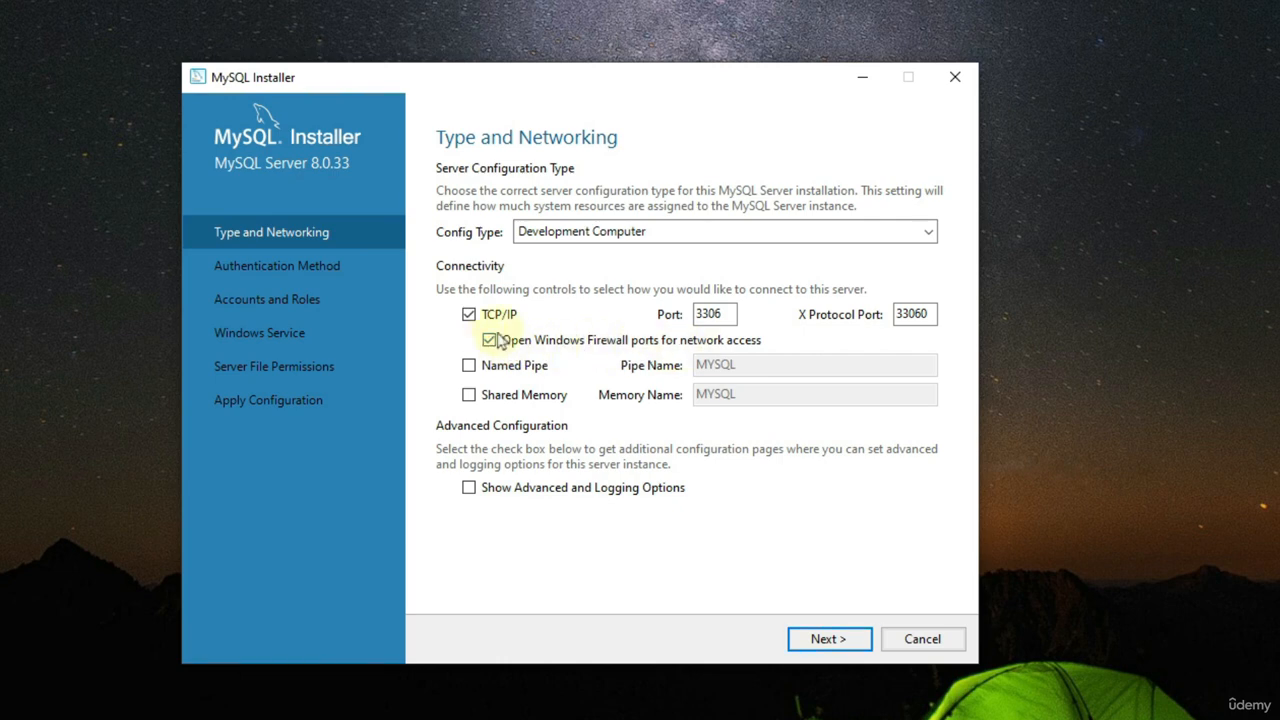
click(845, 641)
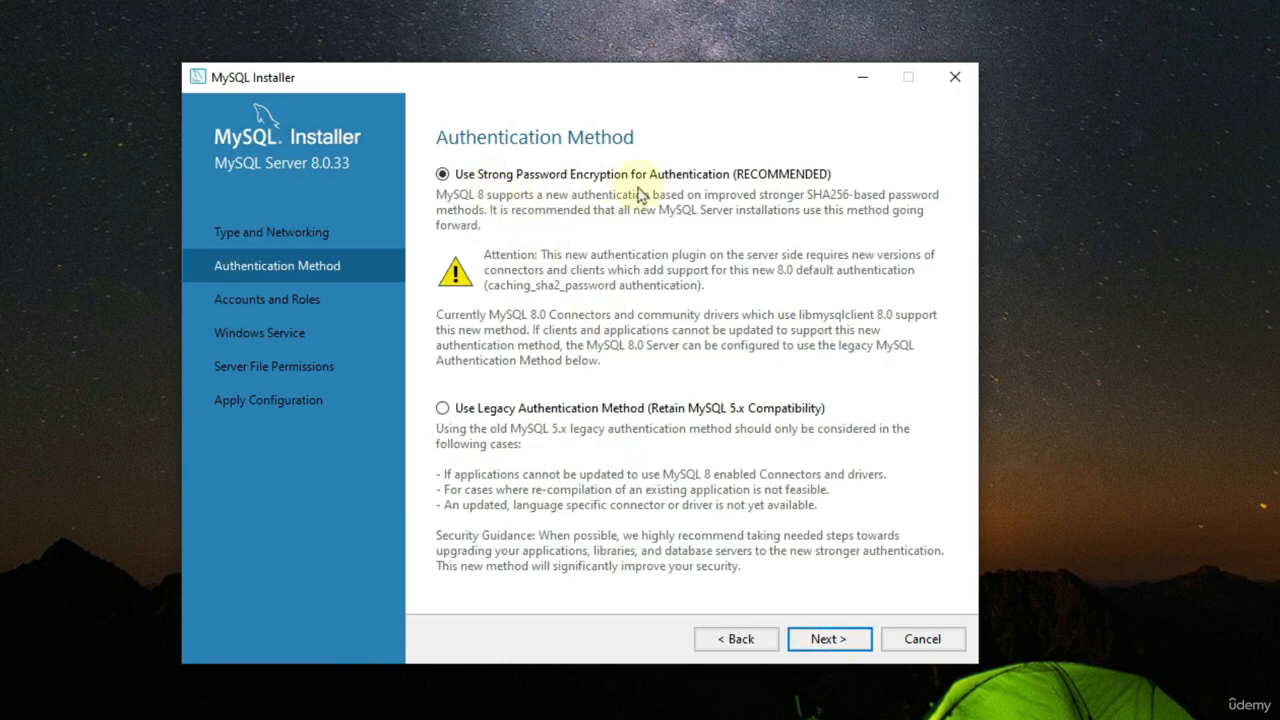
click(830, 641)
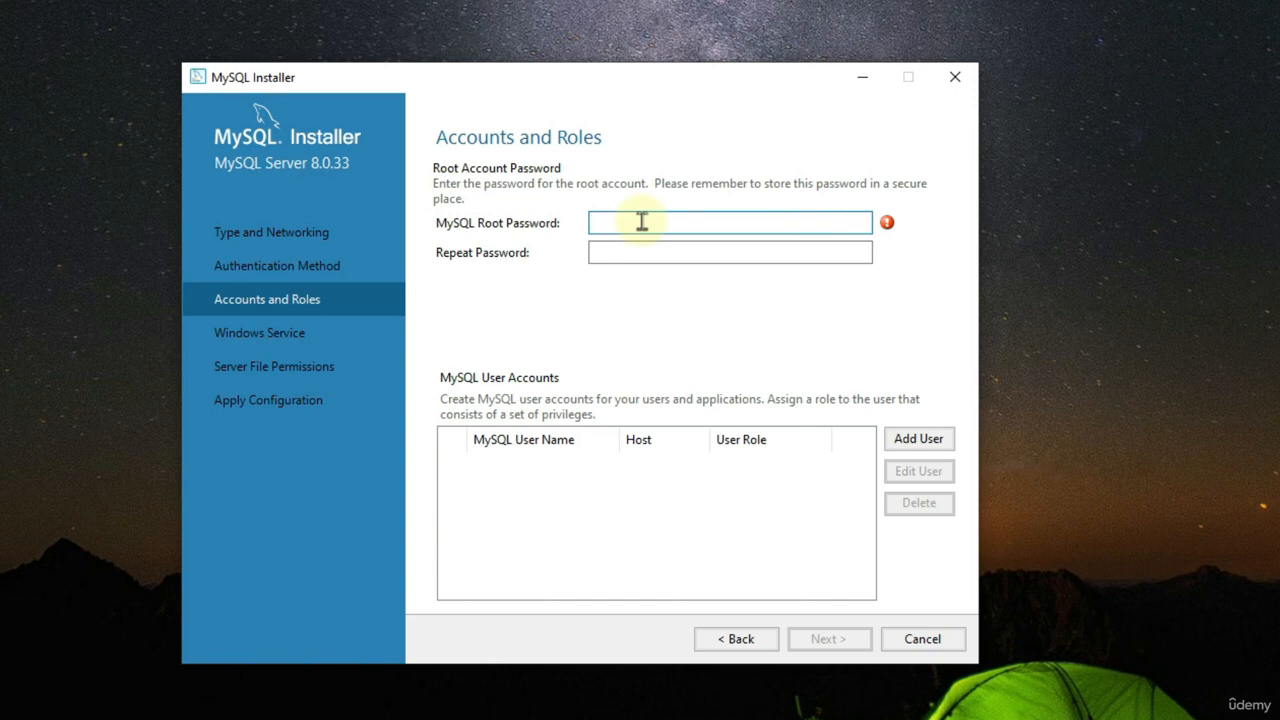
Step: Enter and repeat the MySQL root password, and confirm the account settings
text(root)
click(651, 251)
text(ro)
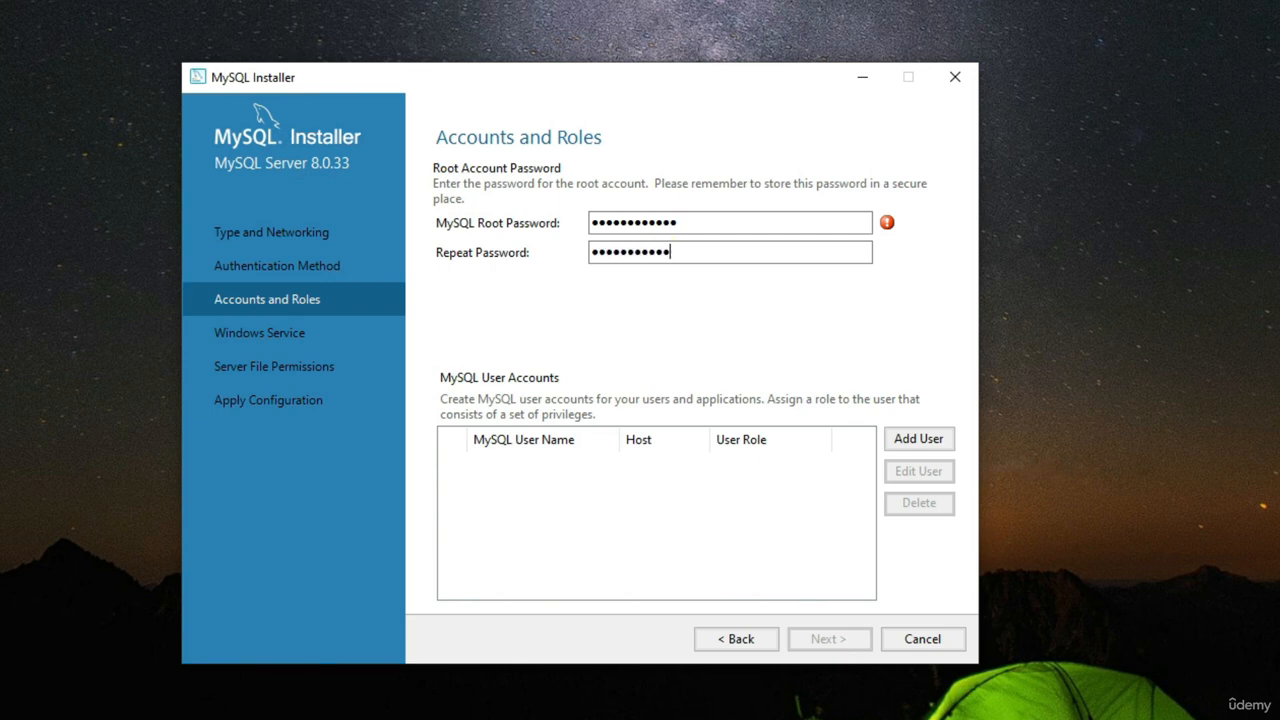
text(t)
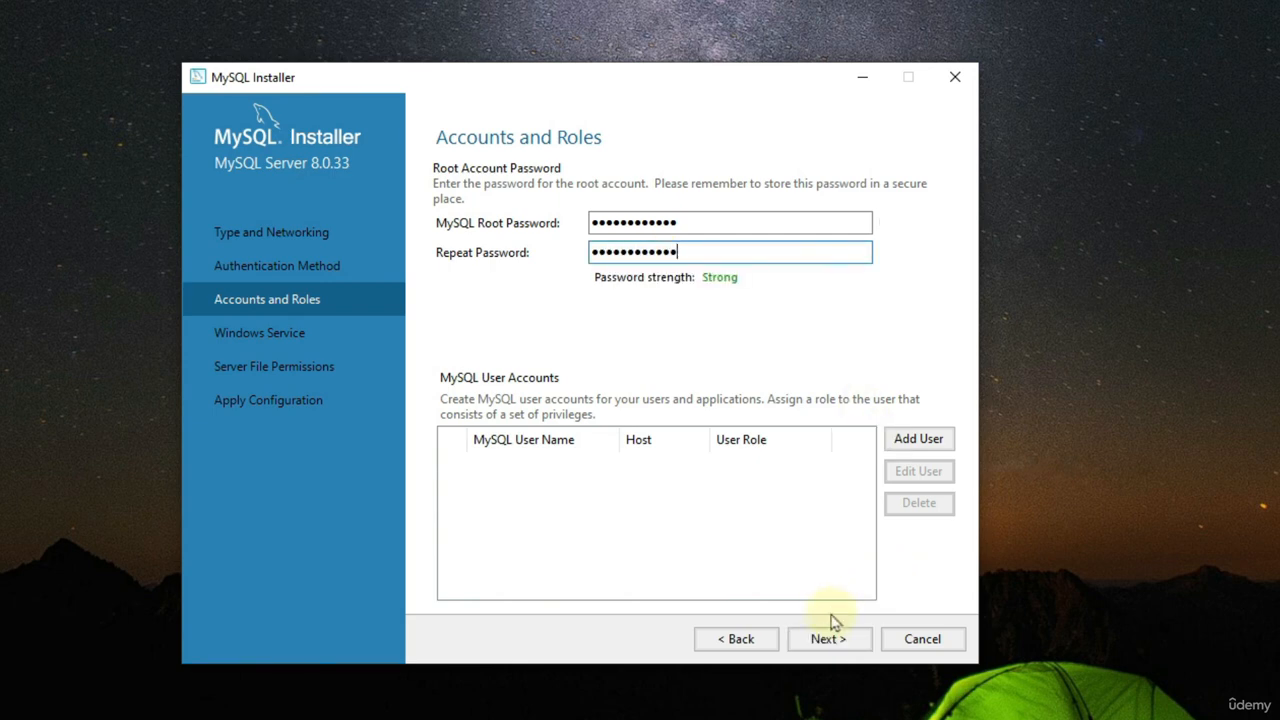
click(828, 638)
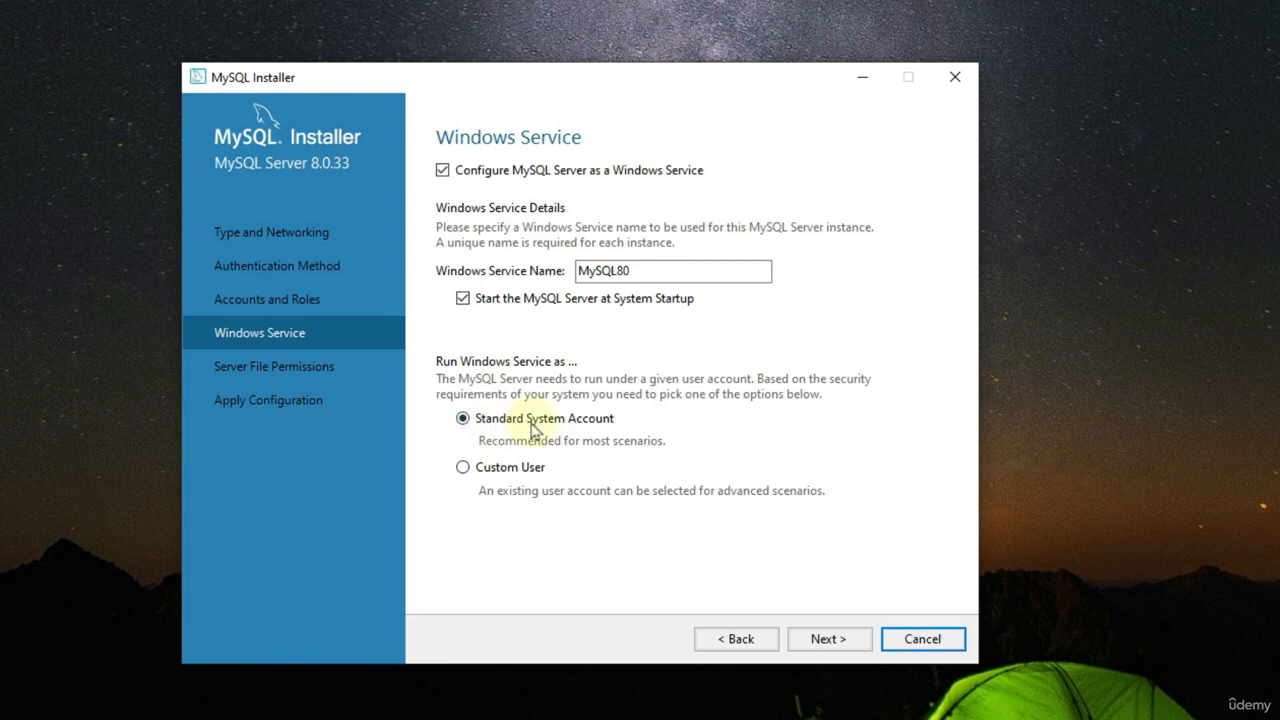
Step: Accept the MySQL80 Windows service under the Standard System Account and full data directory access for the service user and administrators group only
click(845, 643)
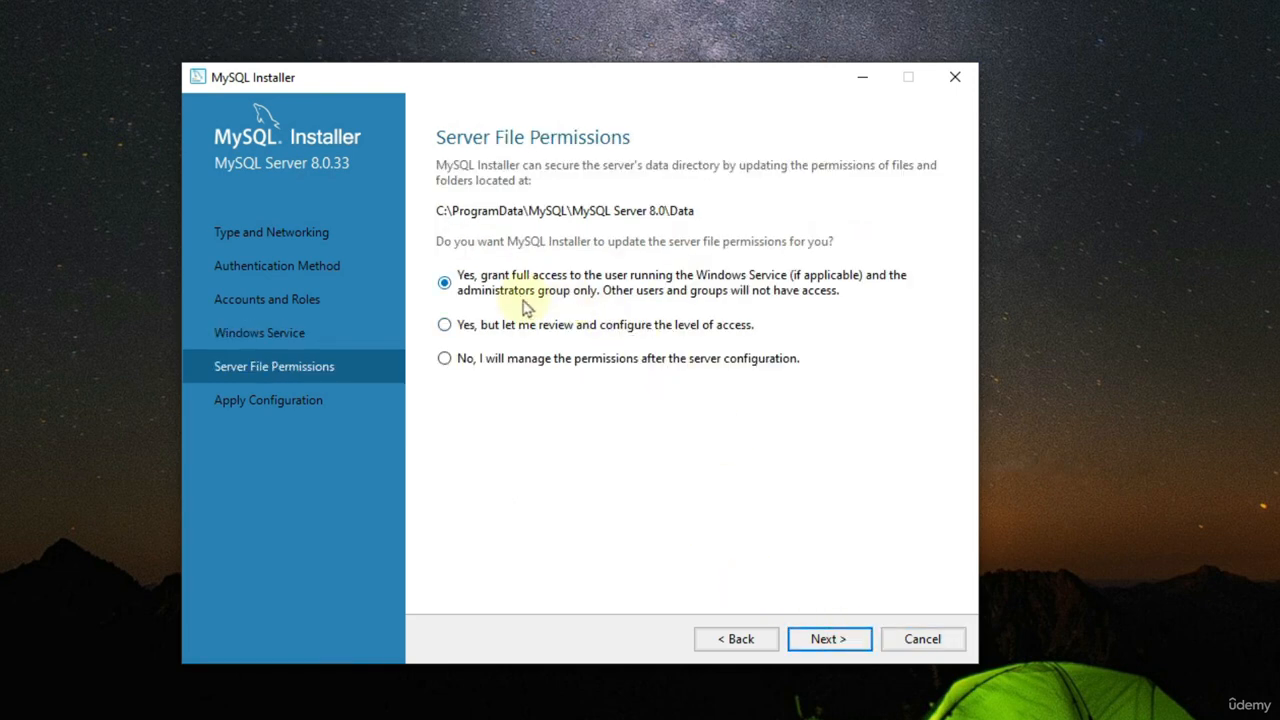
click(820, 640)
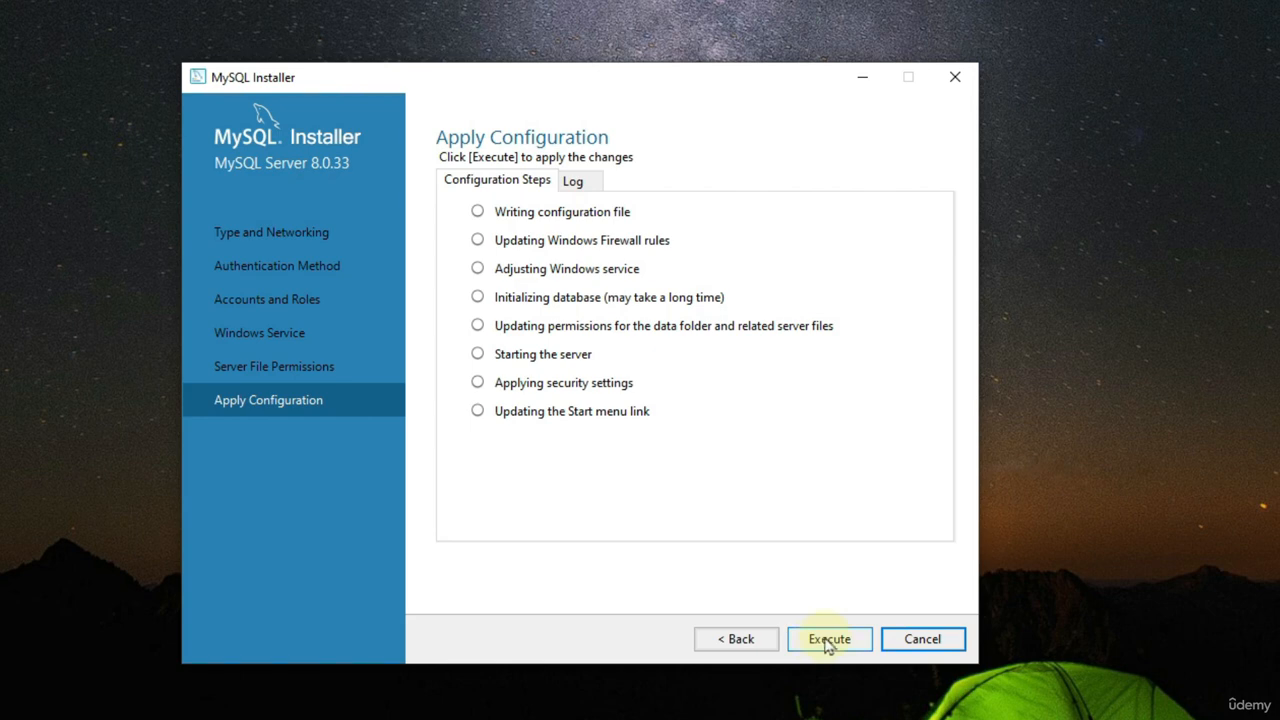
Step: Apply the MySQL Server 8.0.33 configuration and finish the product configuration wizard
click(828, 642)
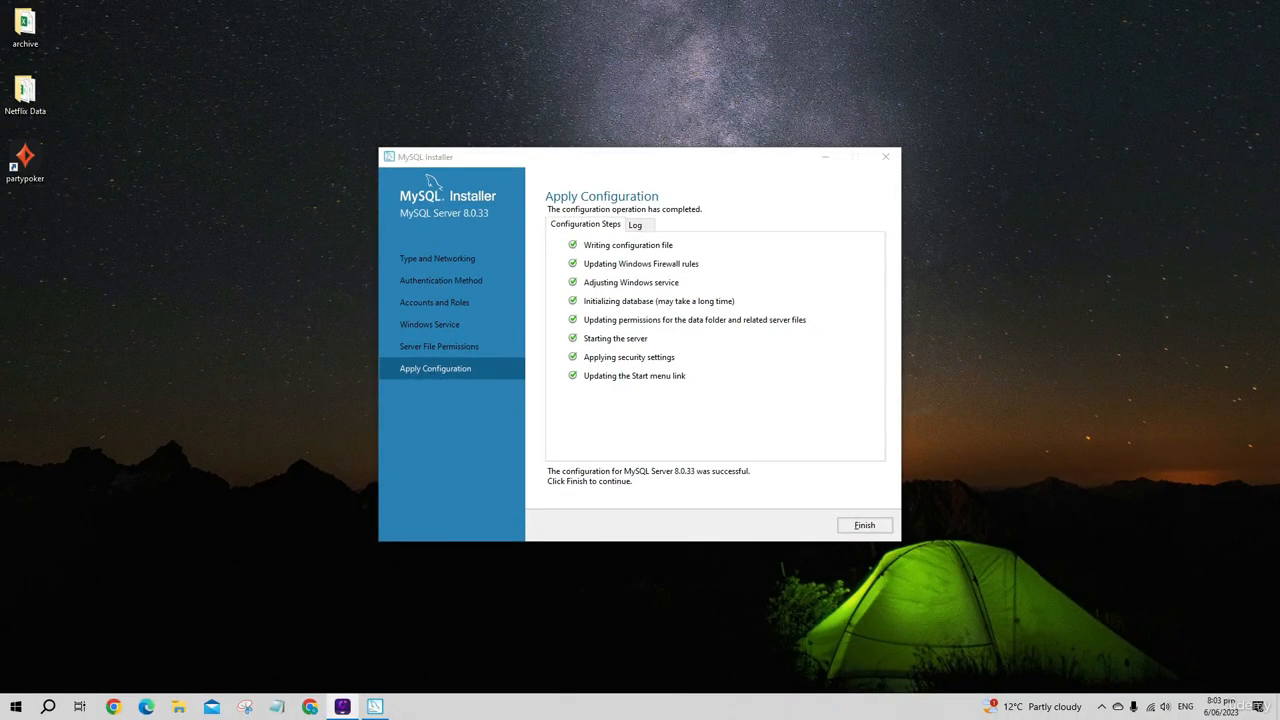
click(864, 527)
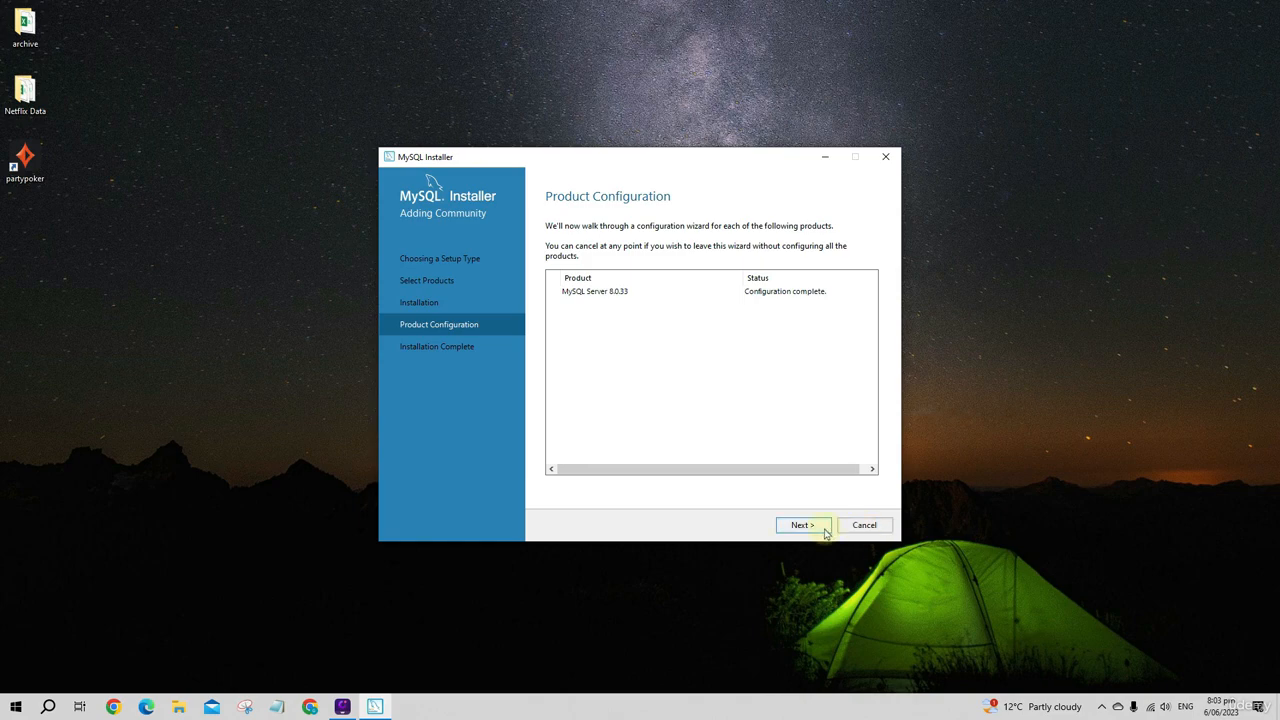
click(812, 526)
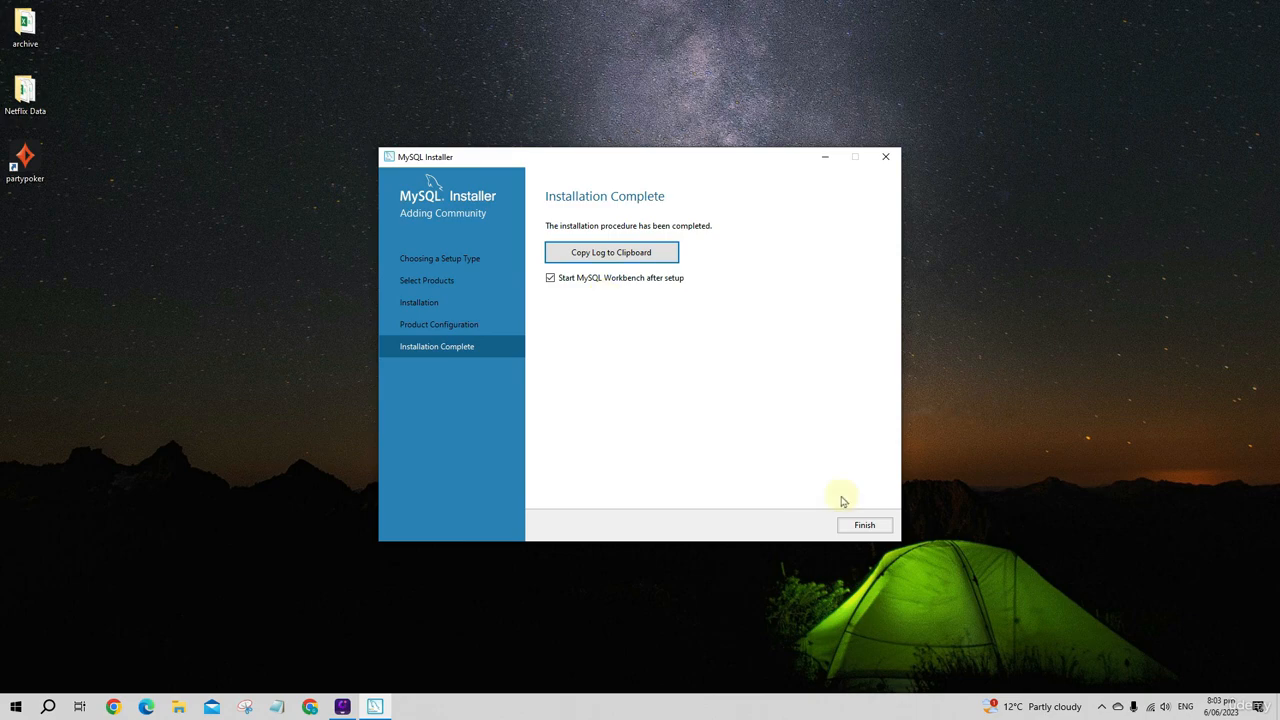
Step: Finish the installer with MySQL Workbench set to start, and open the Local instance MySQL80 connection using the root password
click(862, 525)
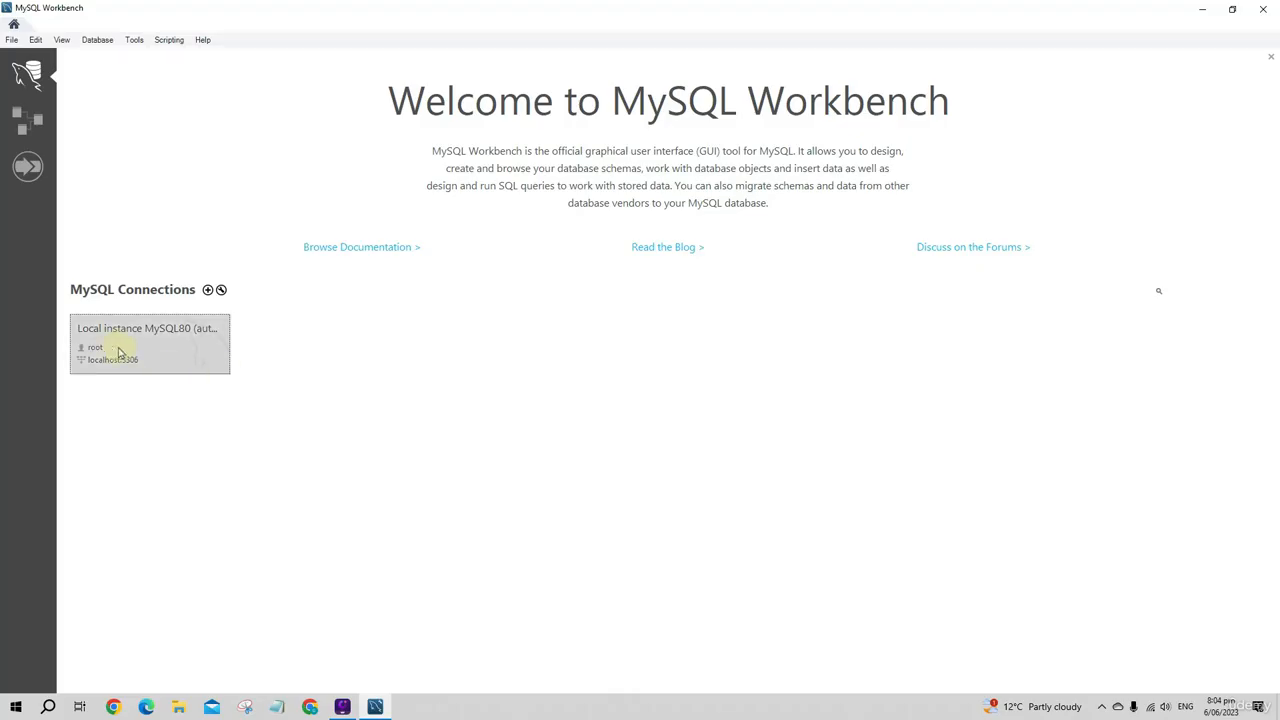
right_click(153, 341)
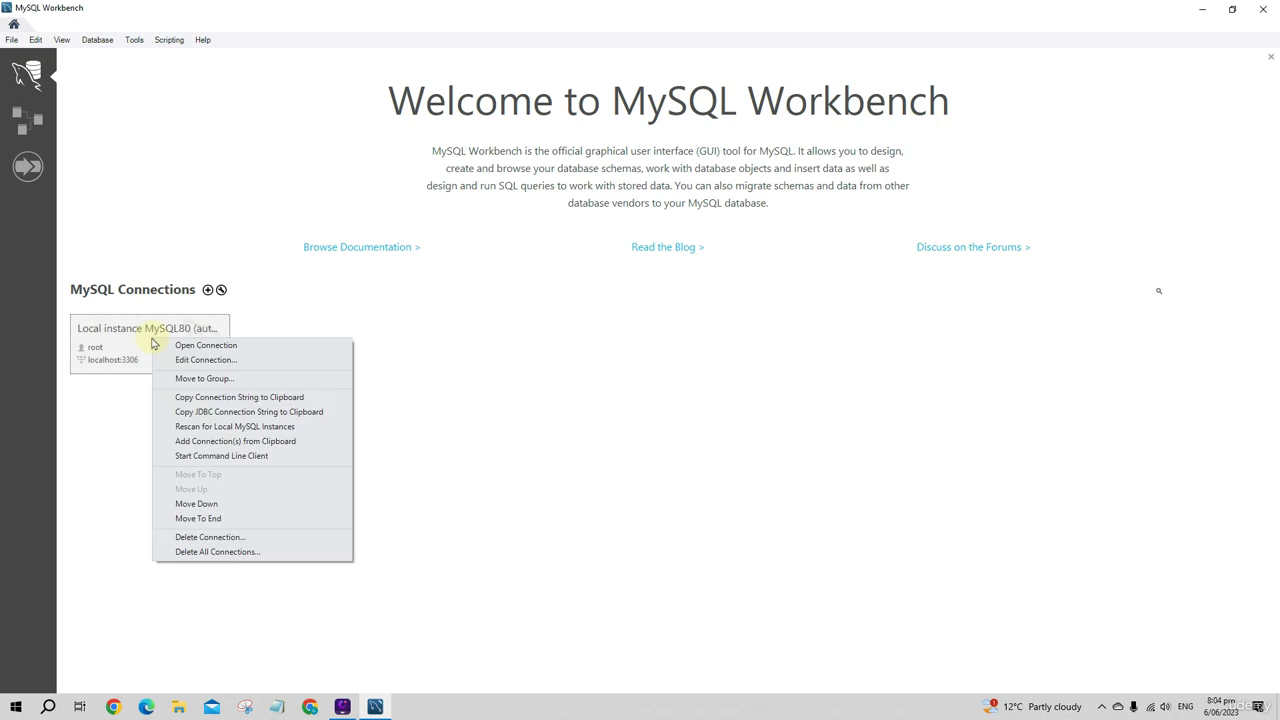
click(180, 345)
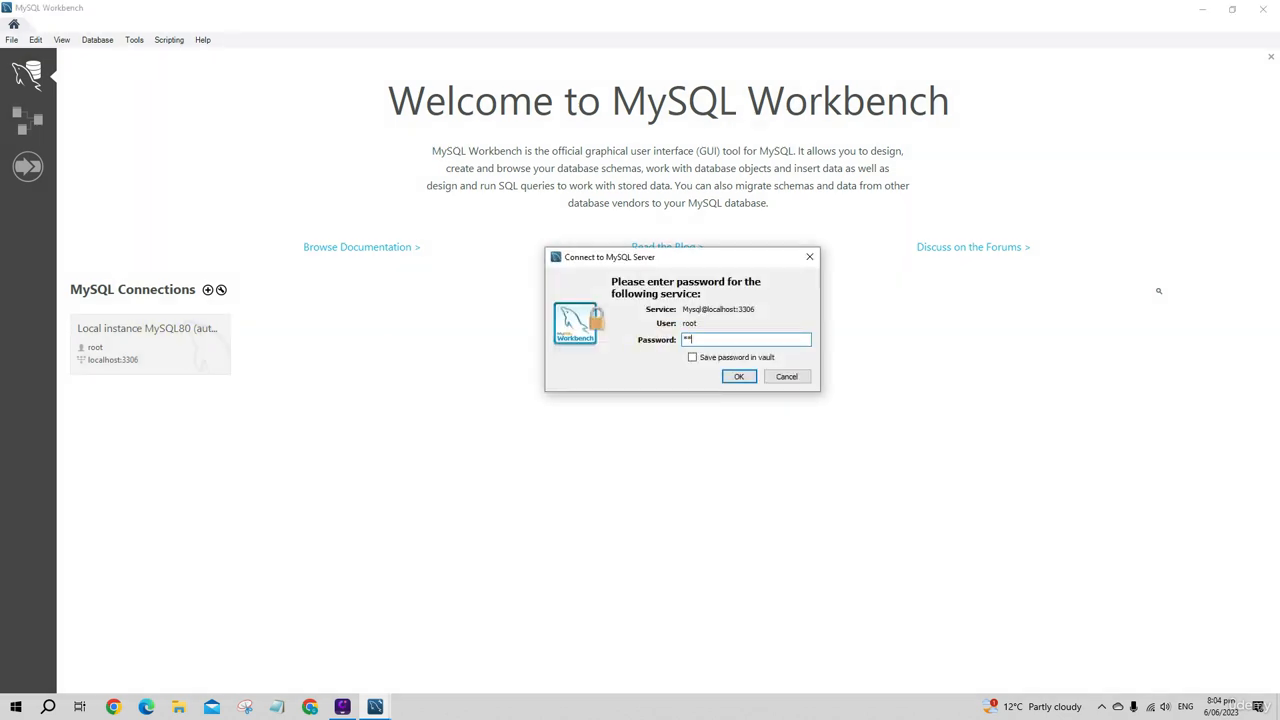
click(745, 378)
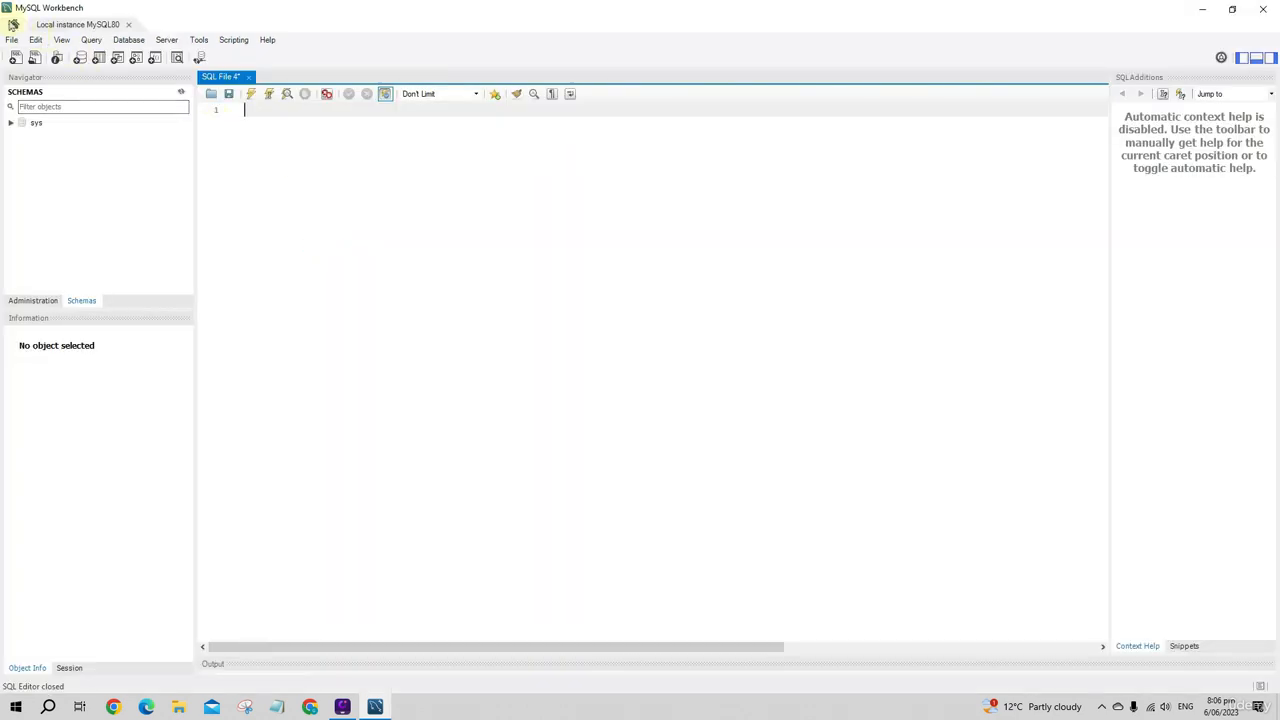
Step: Return to the Workbench home screen and set up a new connection named ClassicModels
click(13, 24)
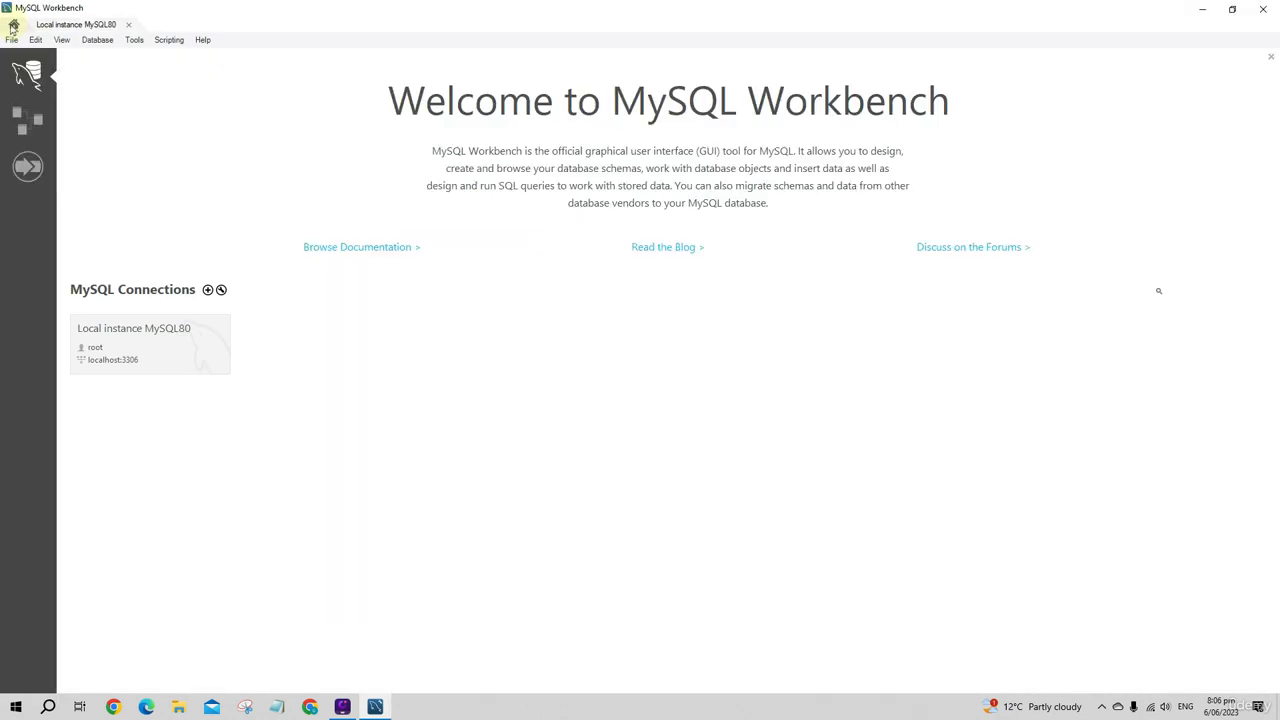
click(208, 290)
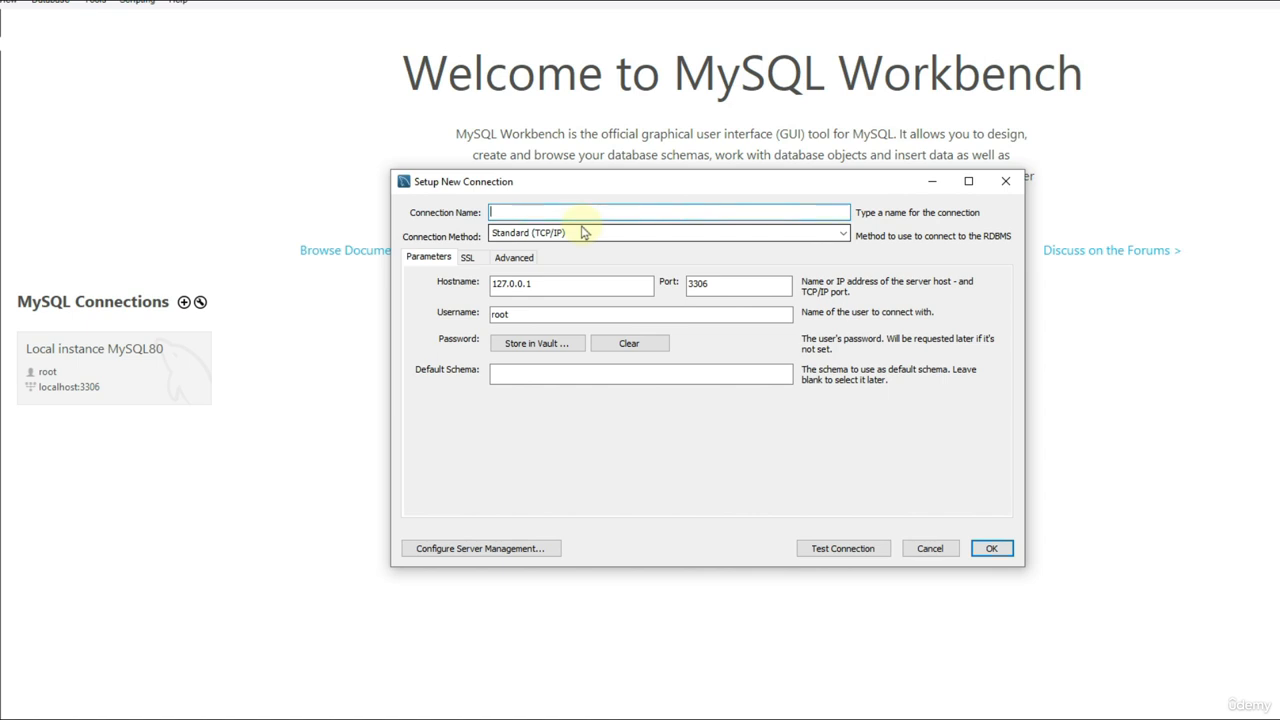
text(ClassicModels)
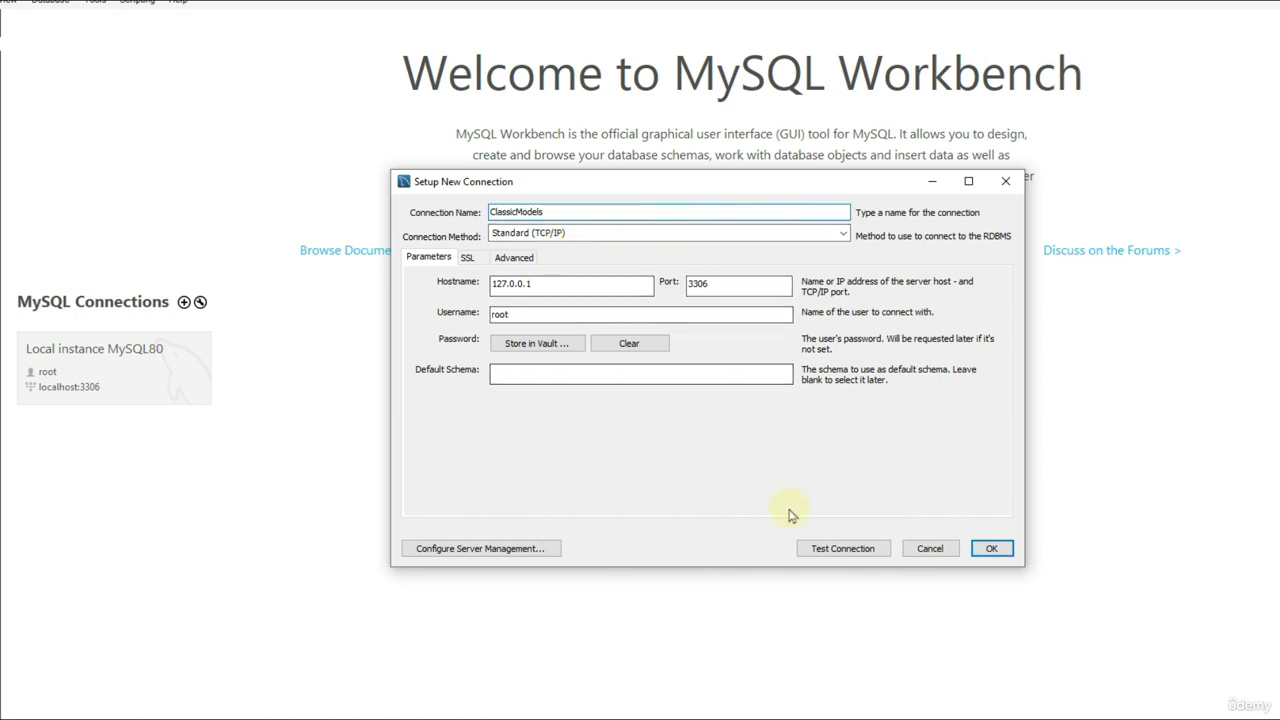
Step: Test the ClassicModels connection with the root password and save the connection
click(820, 548)
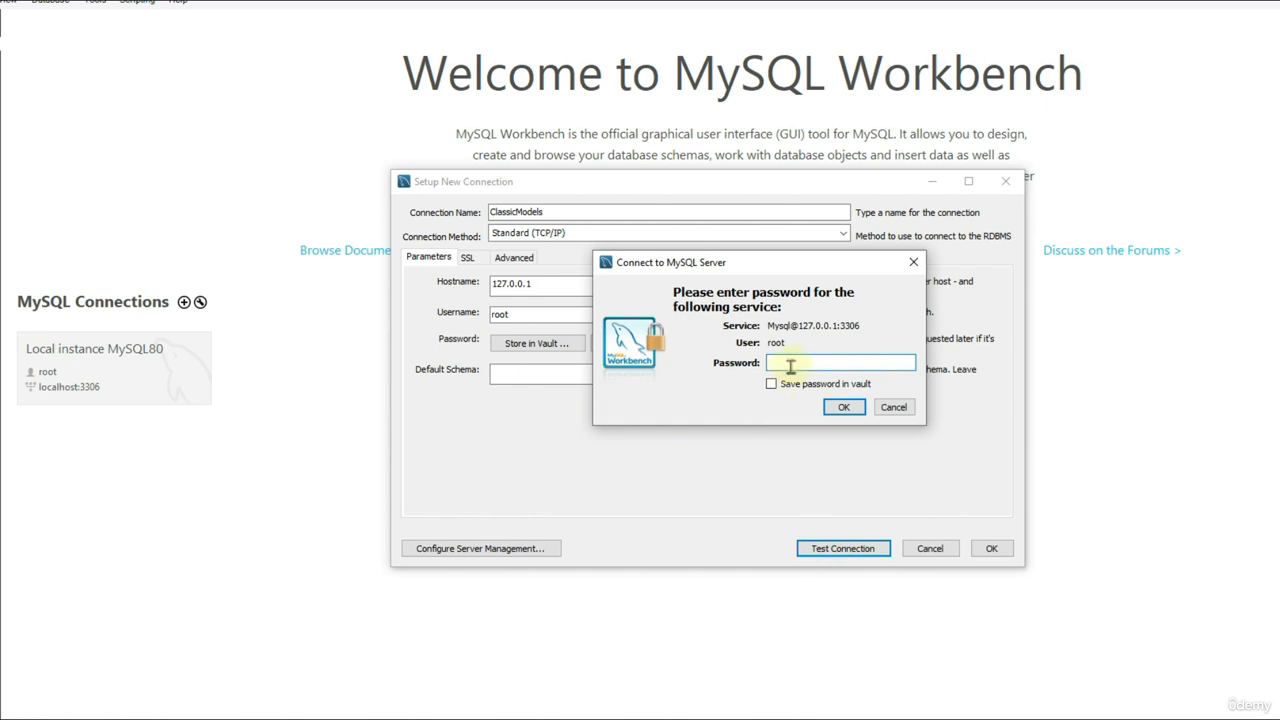
text(**)
click(841, 407)
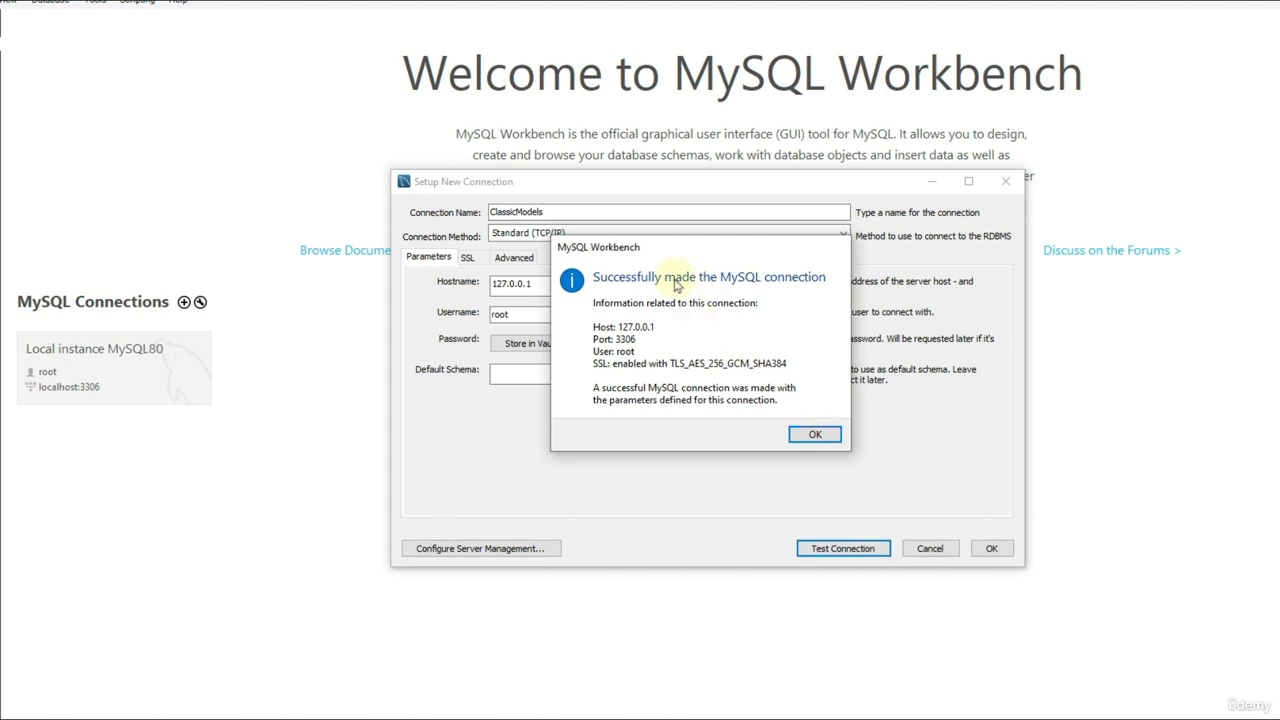
click(817, 434)
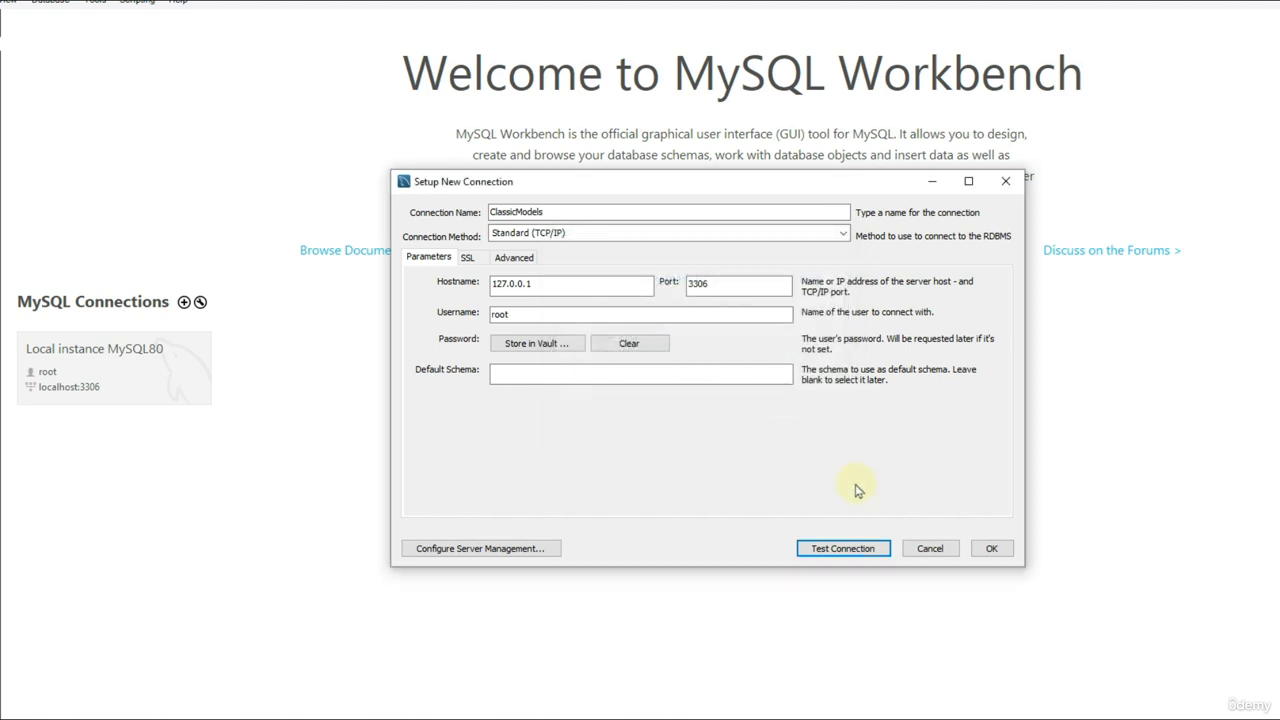
click(924, 556)
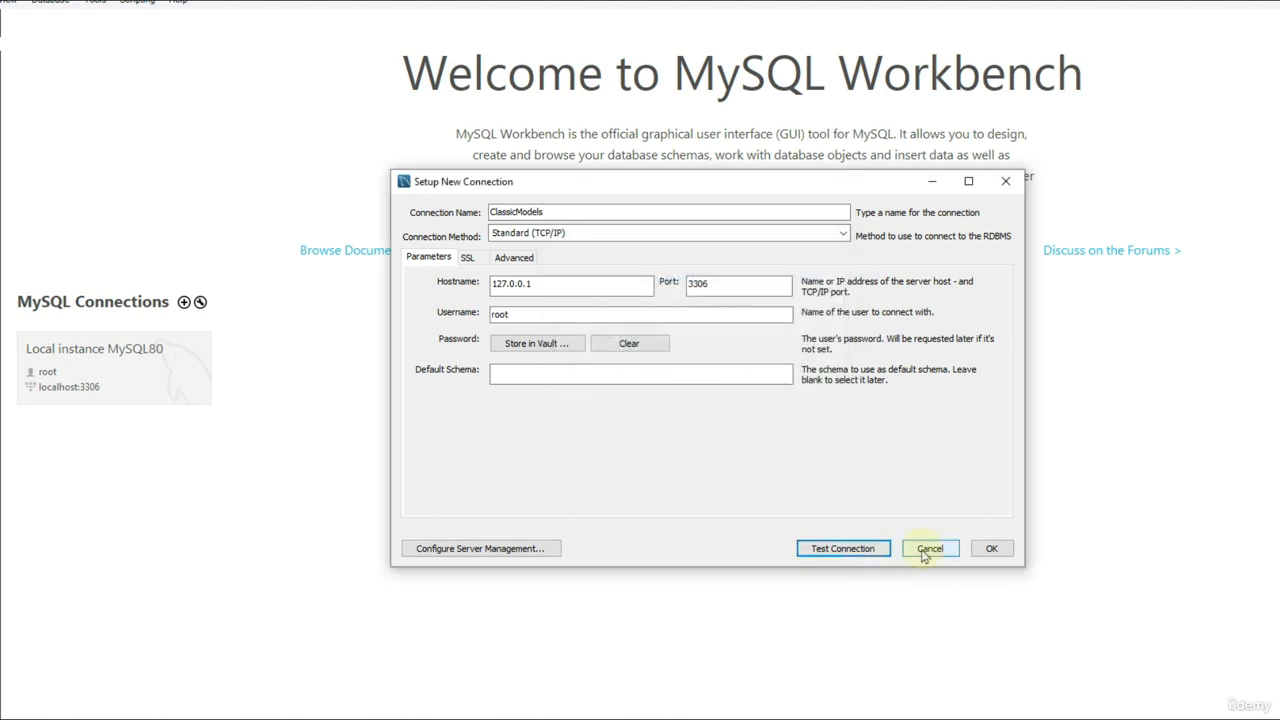
click(988, 549)
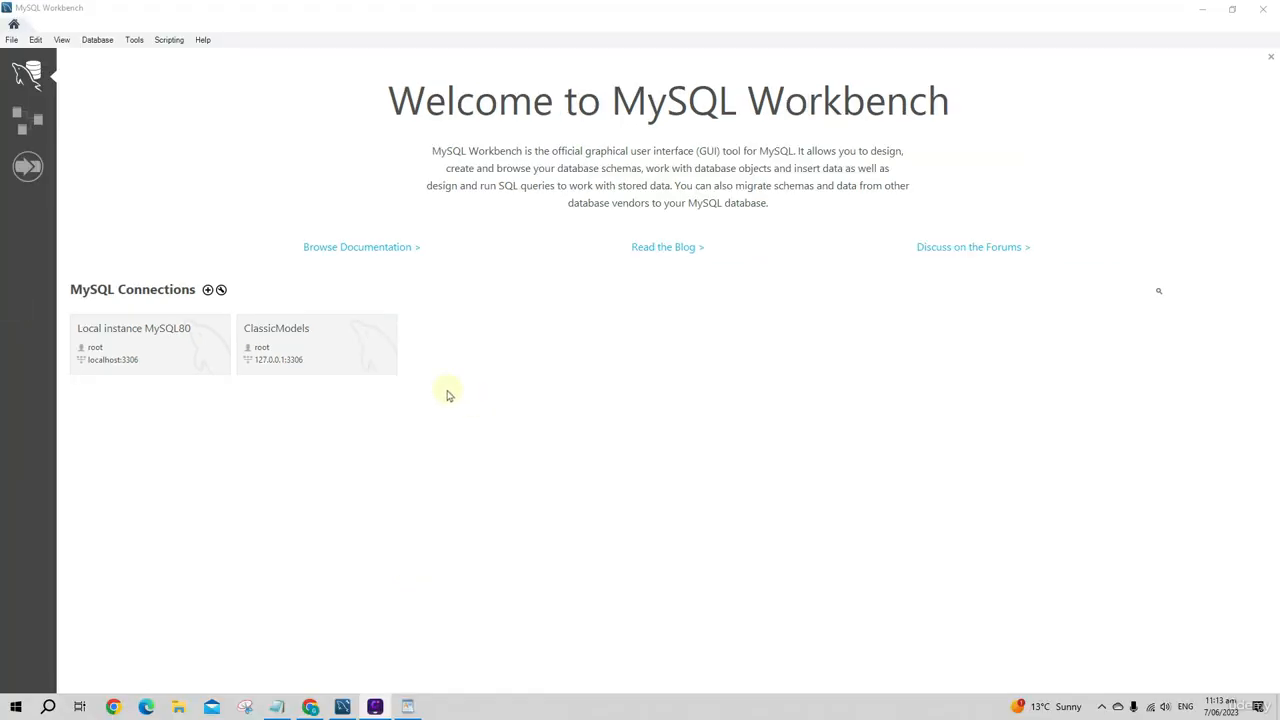
Step: Open the ClassicModels connection, entering the root password
right_click(320, 333)
click(356, 357)
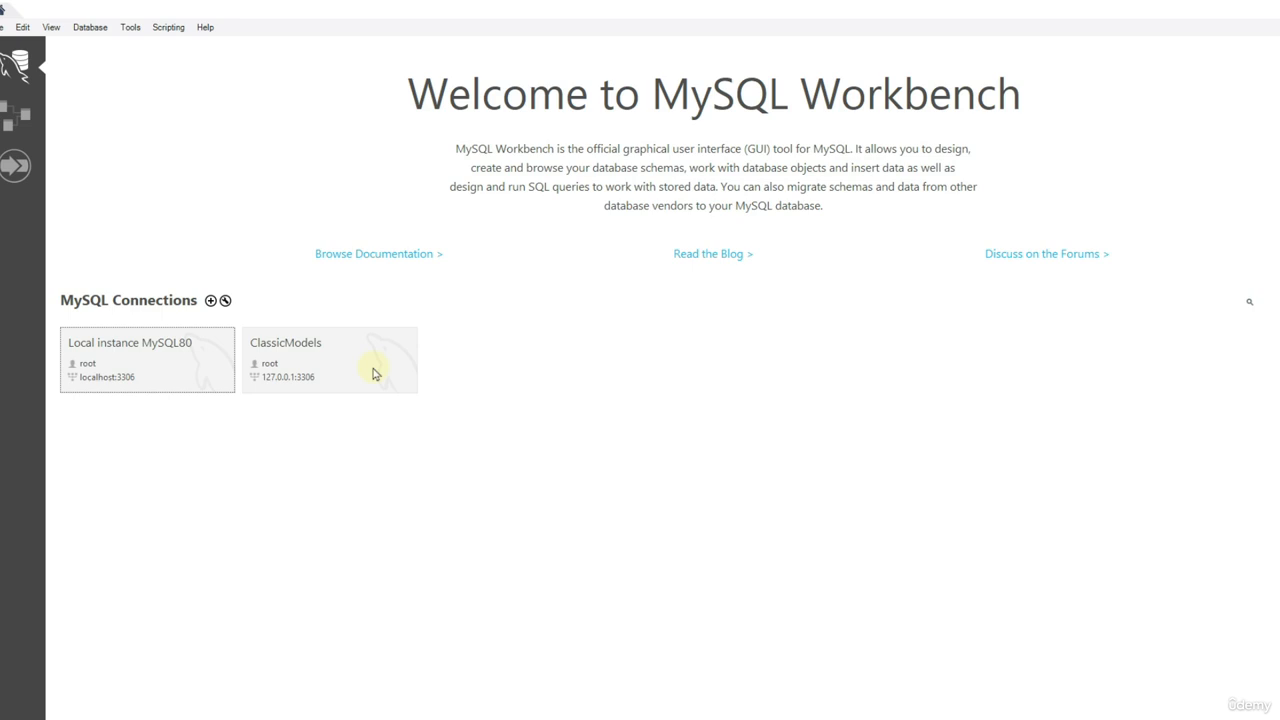
click(375, 373)
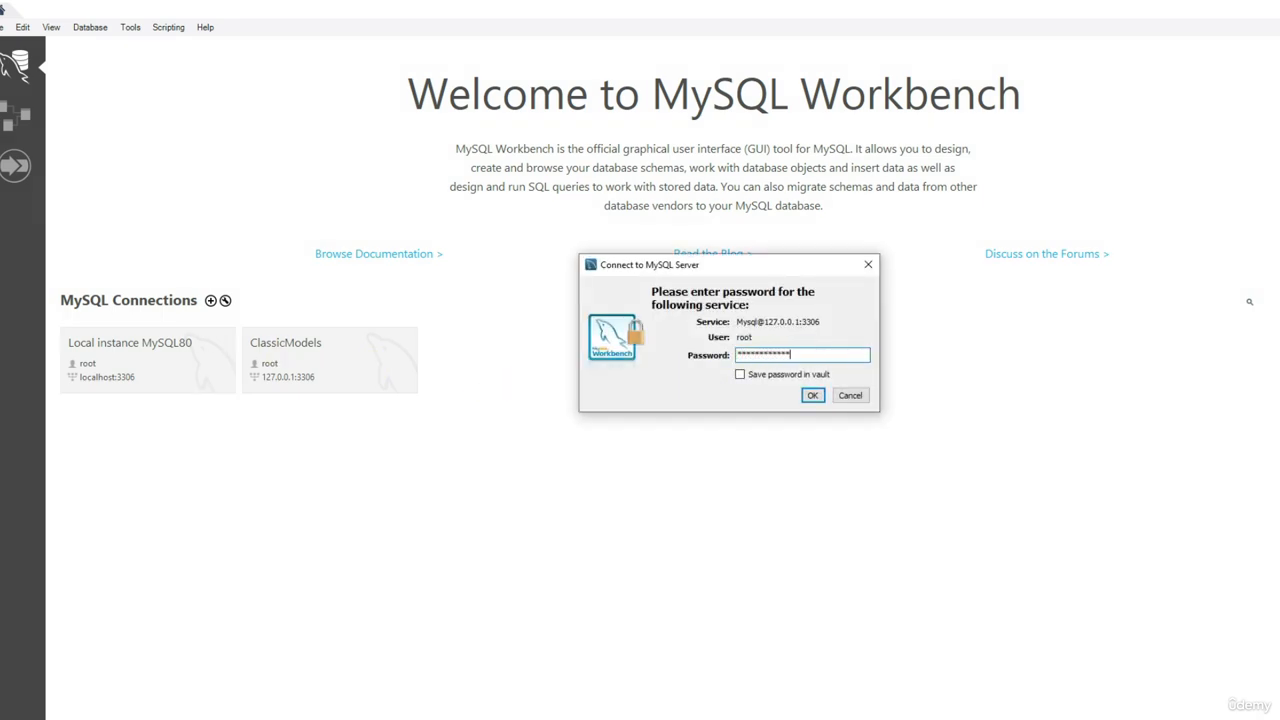
click(757, 376)
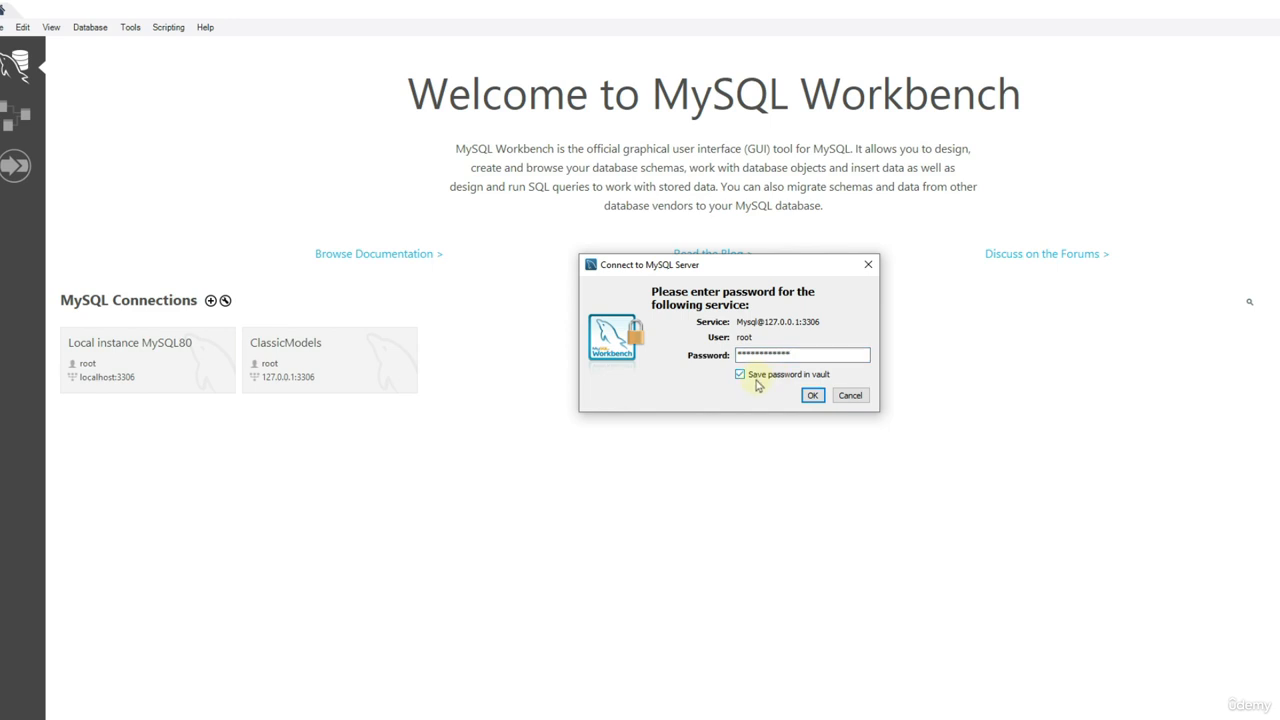
click(812, 395)
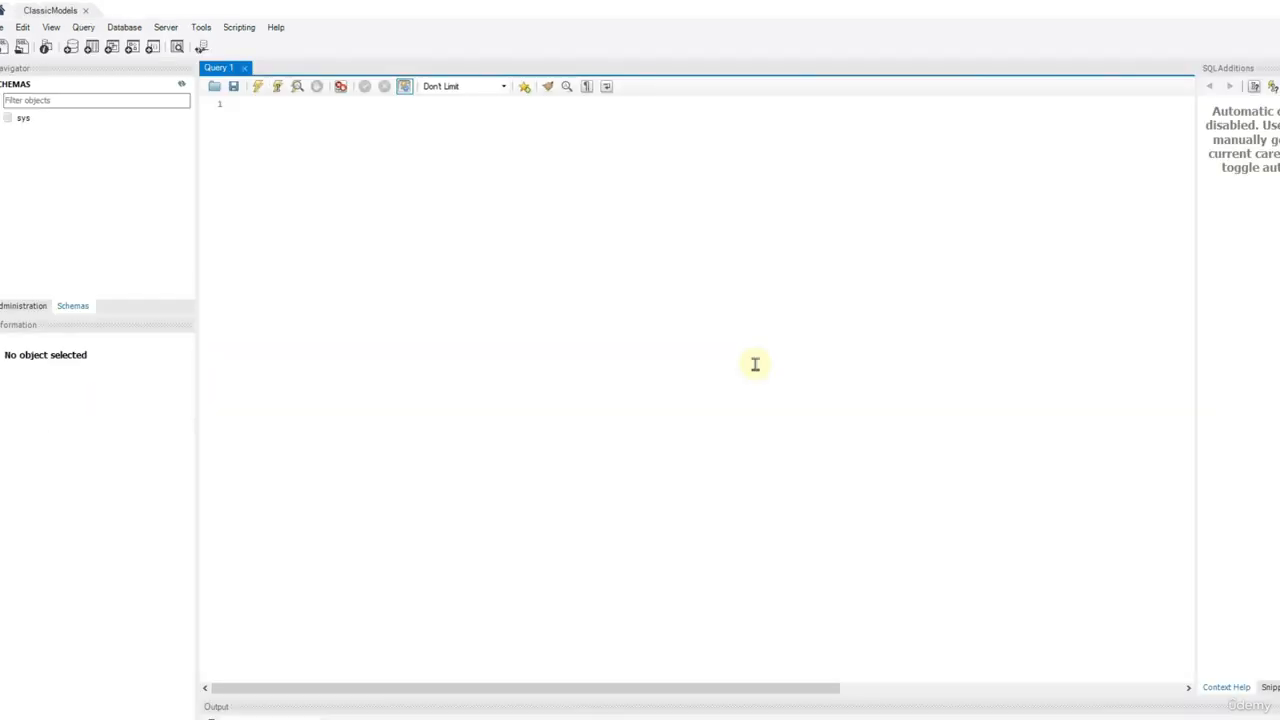
Step: Switch to the WordPad document, copy the entire classicmodels SQL script, and paste it into the empty Query 1 editor in MySQL Workbench
click(286, 188)
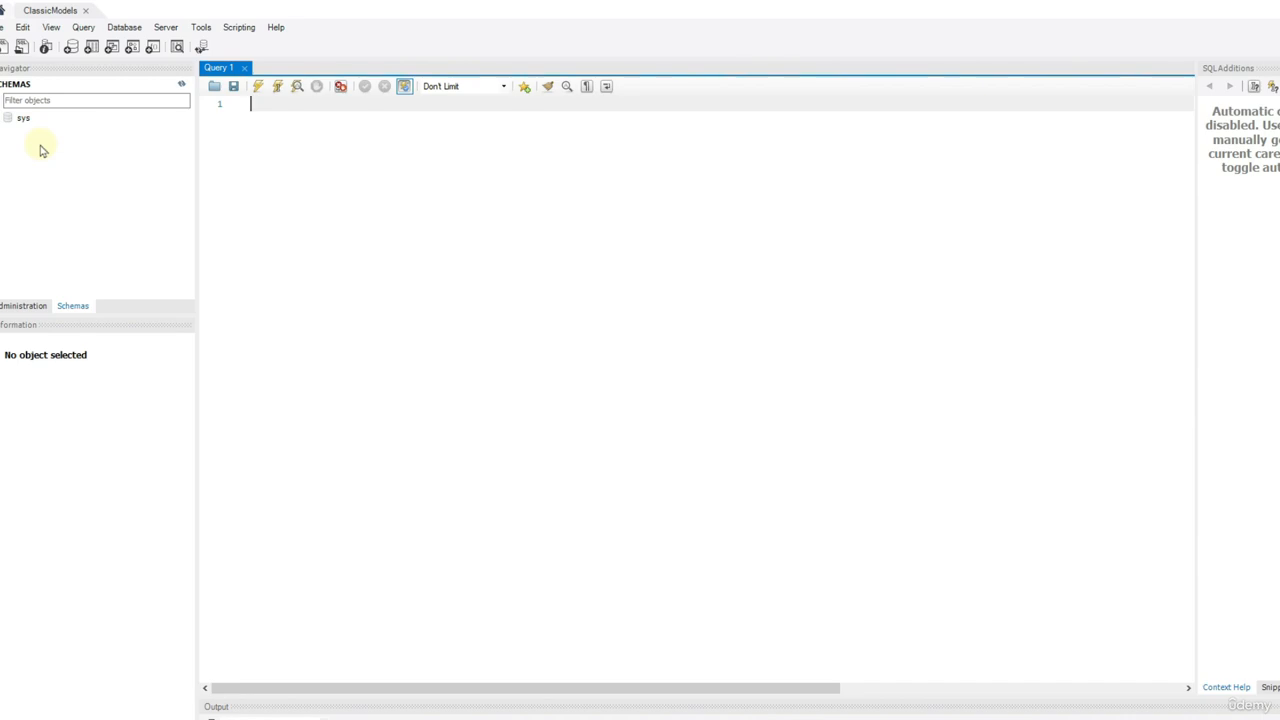
click(428, 719)
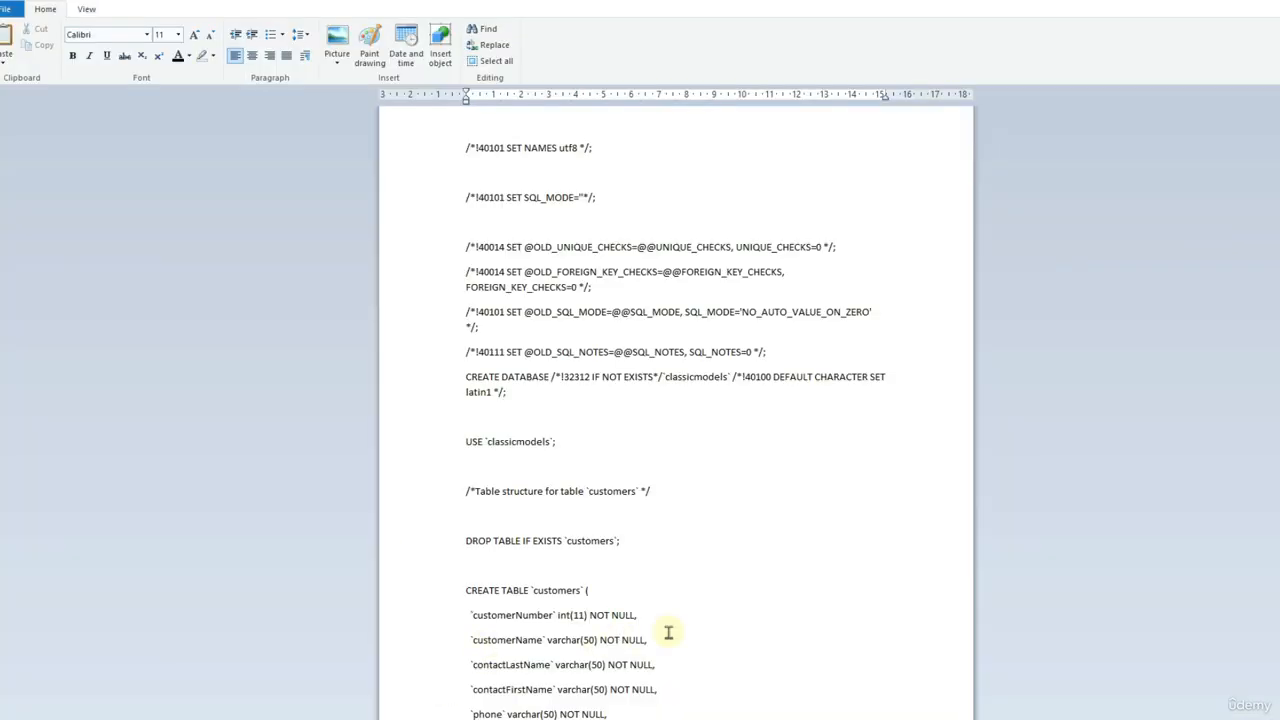
scroll(668, 632, down, 15)
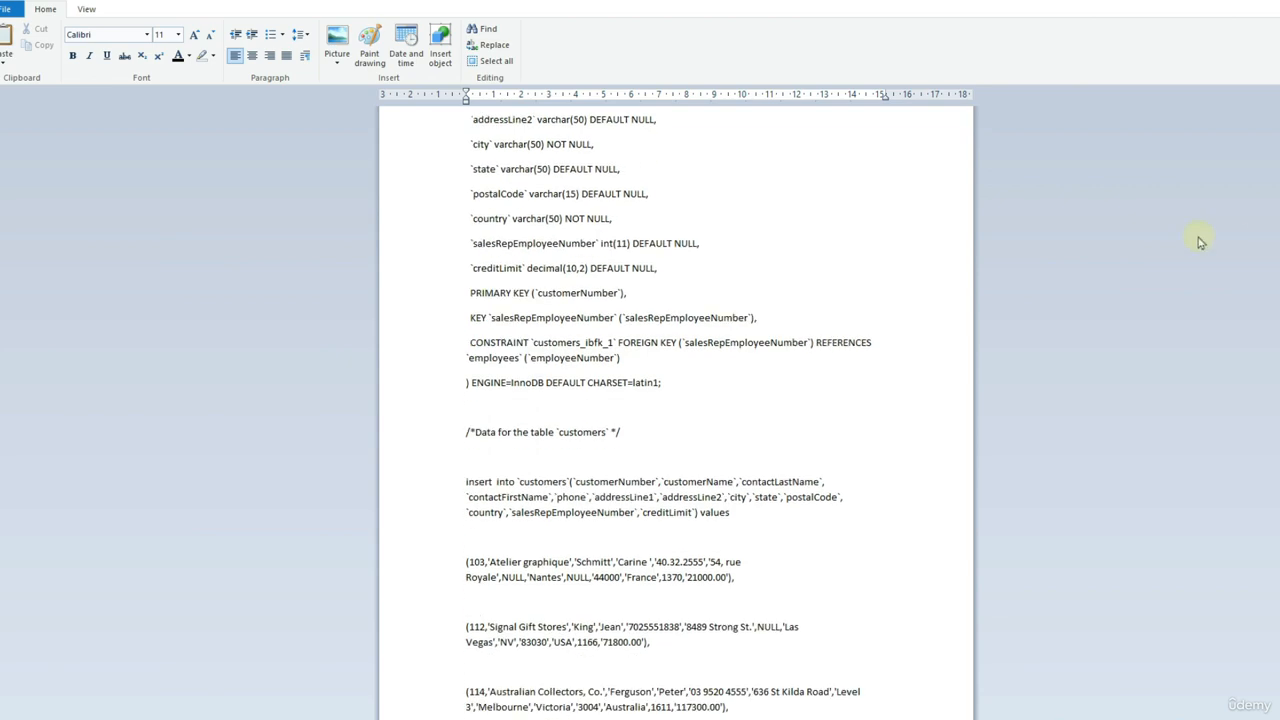
scroll(871, 427, down, 6)
key(ctrl+a)
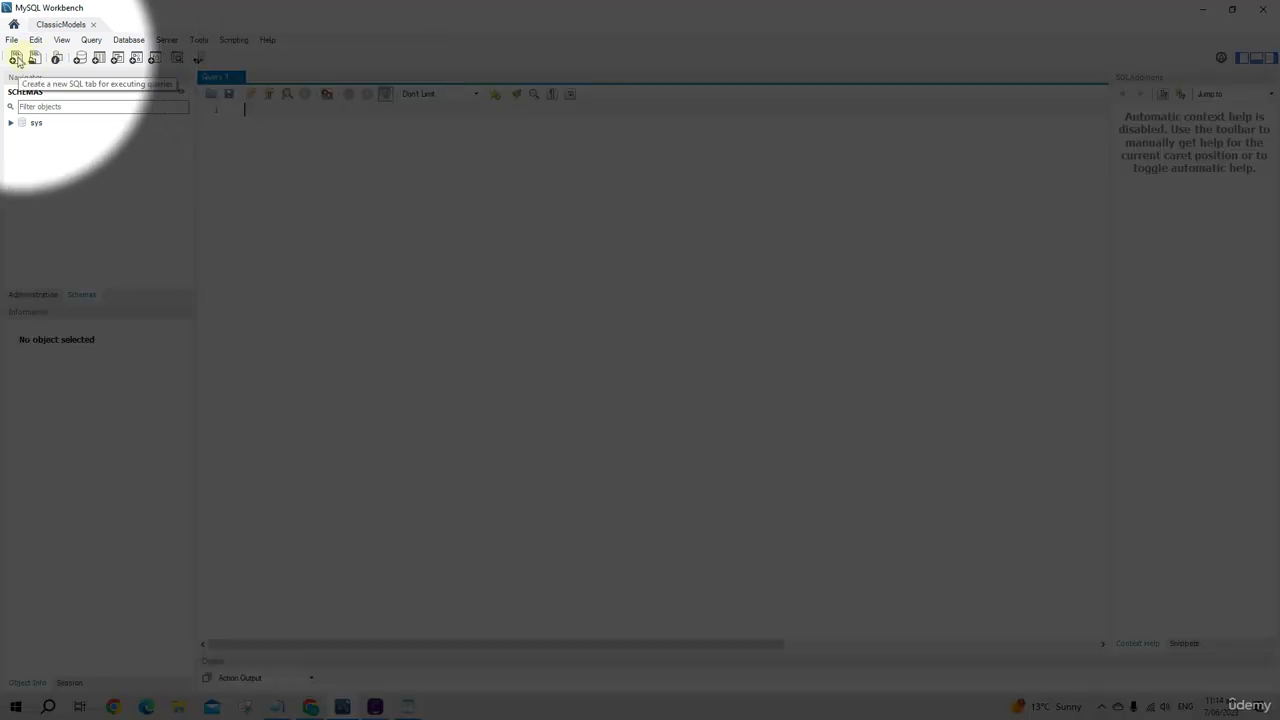
key(ctrl+v)
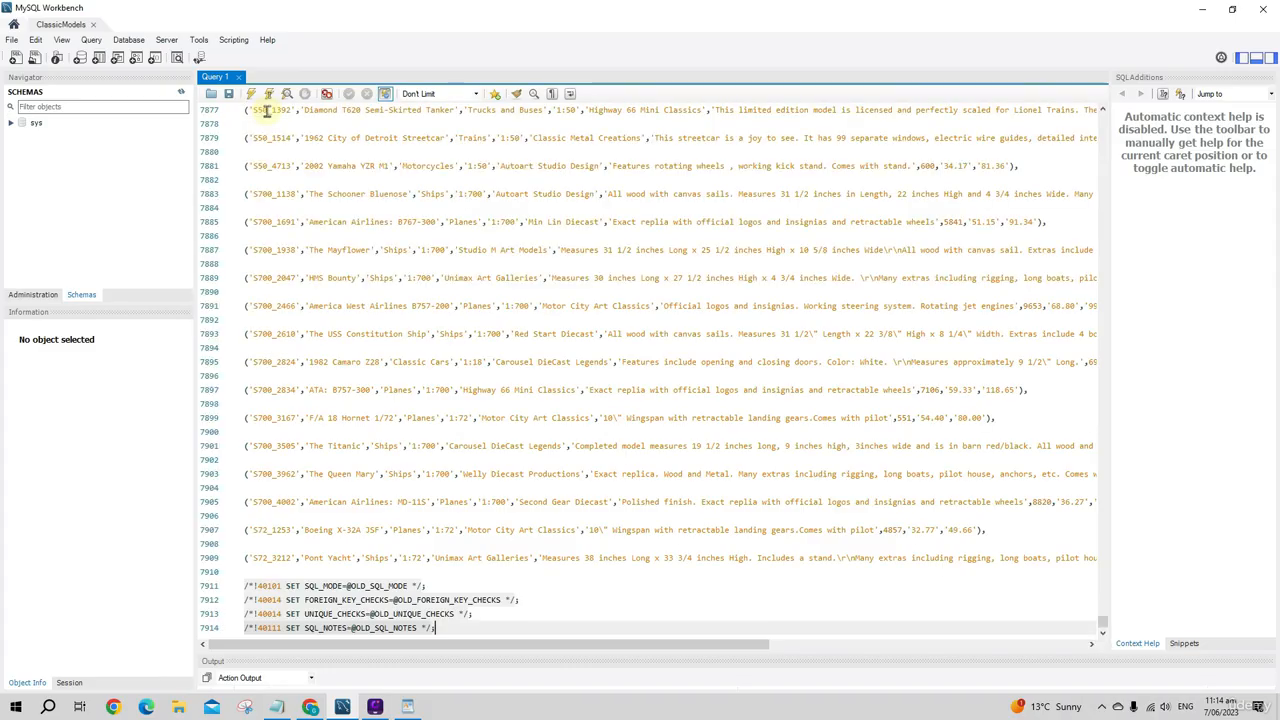
Step: Execute the entire pasted classicmodels script and enlarge the output area to show the action log
click(419, 445)
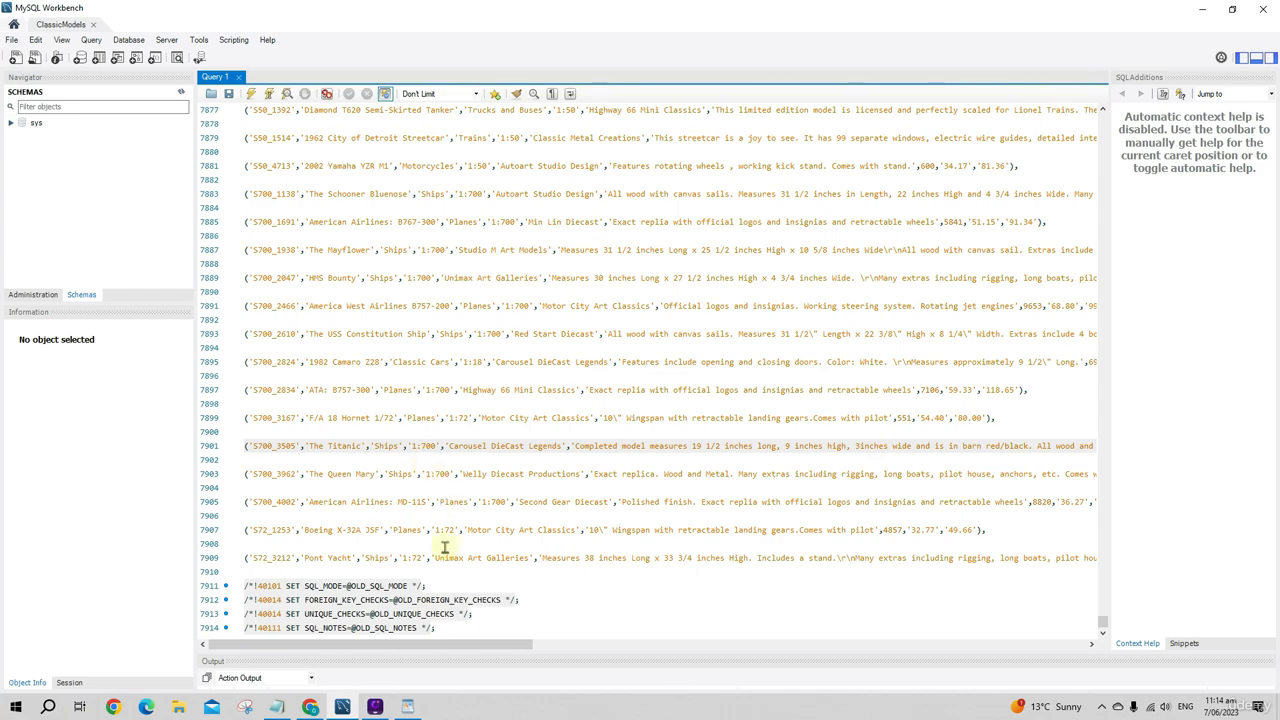
drag(1103, 622, 571, 617)
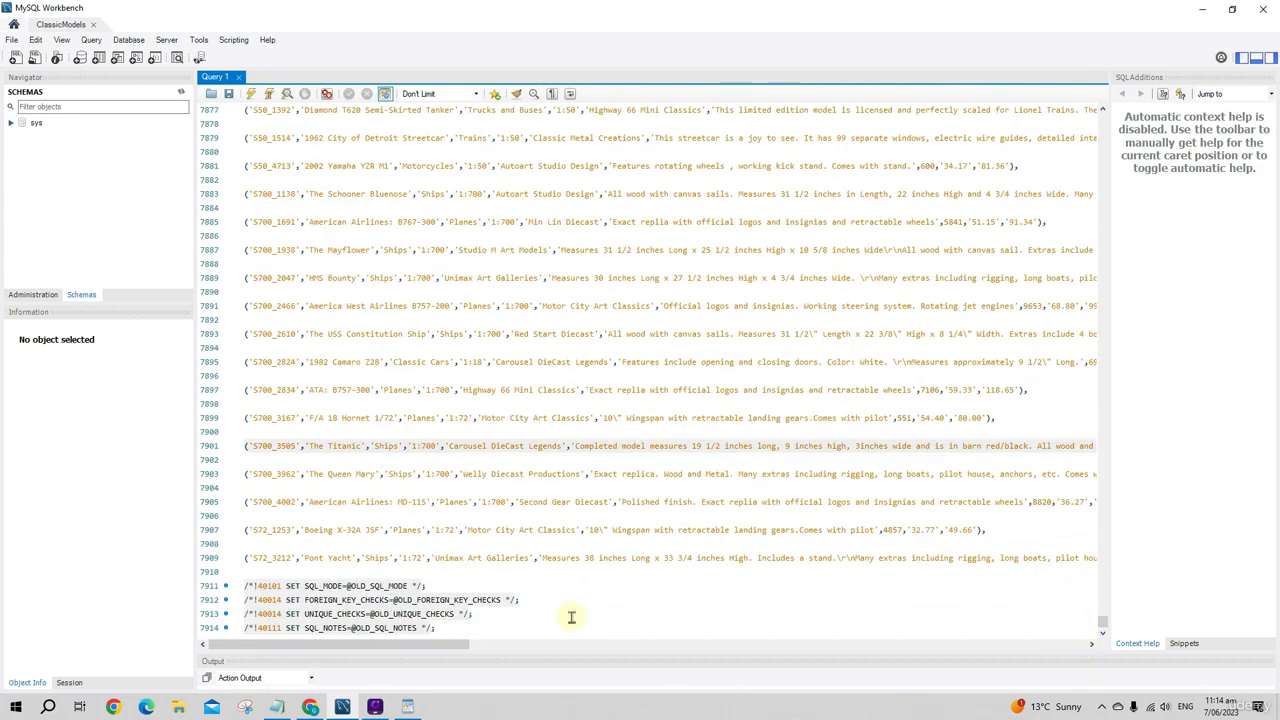
click(463, 628)
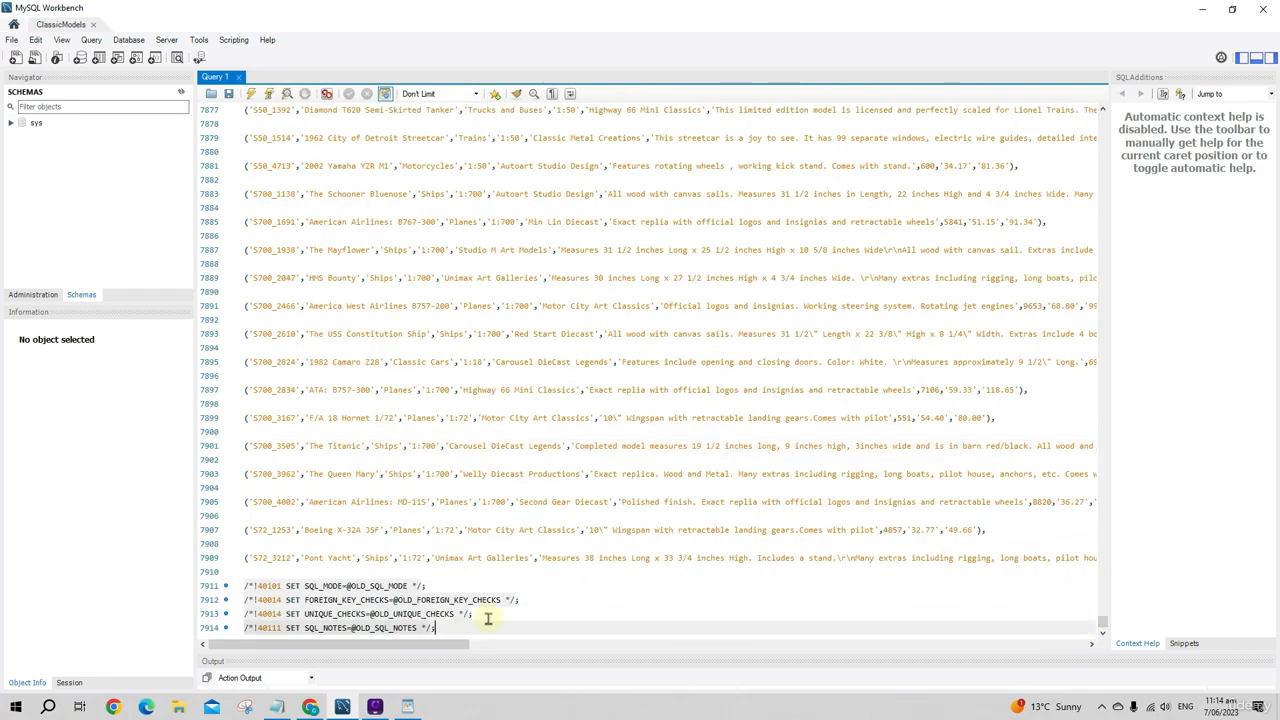
key(ctrl+a)
scroll(420, 520, up, 9)
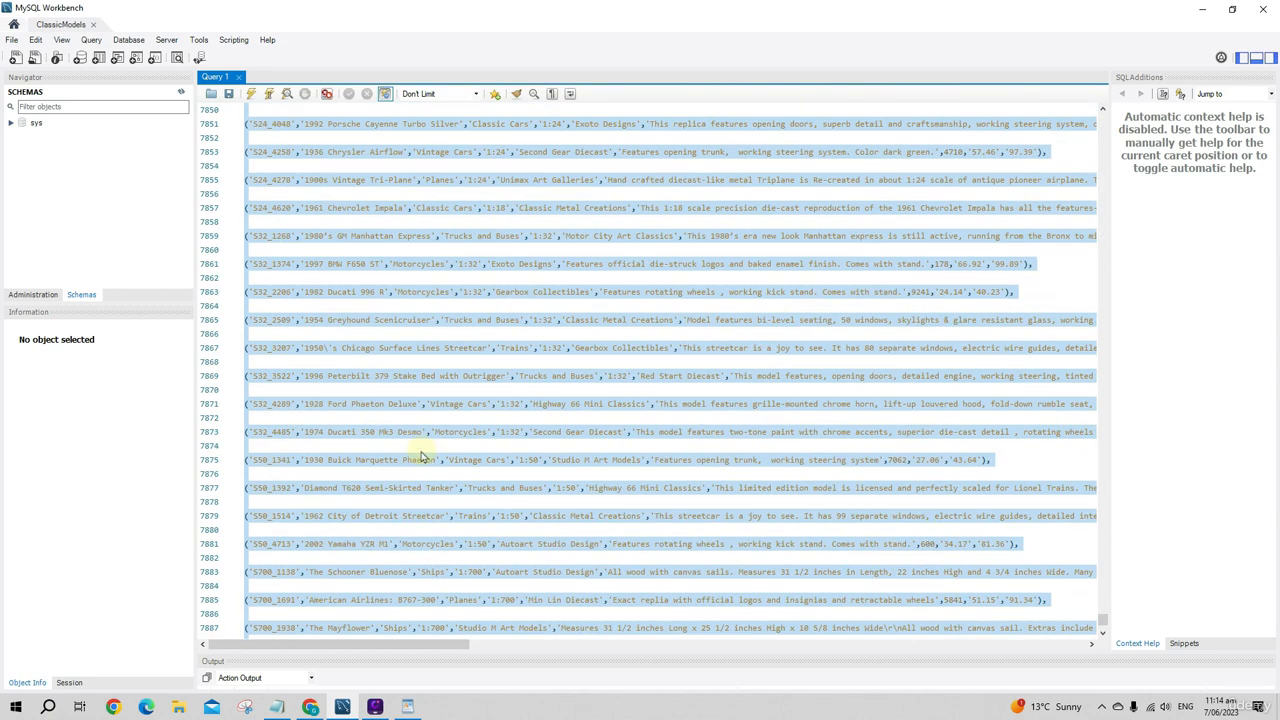
click(251, 95)
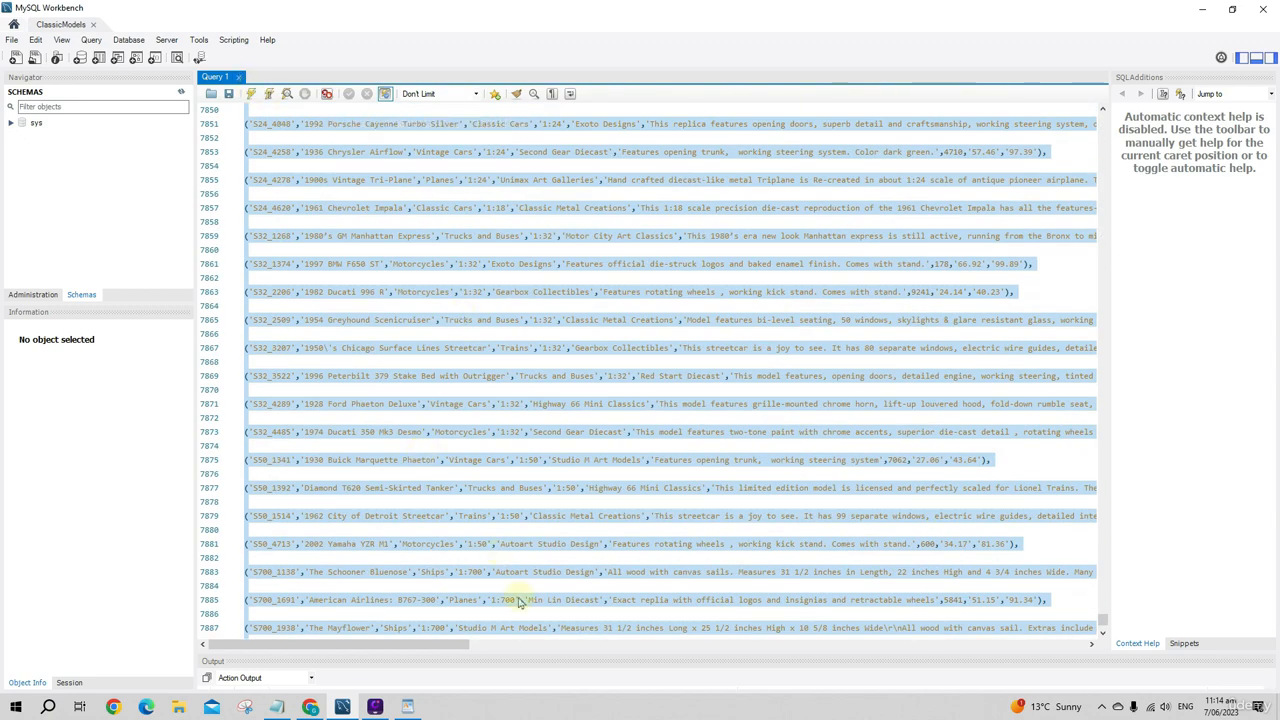
drag(522, 656, 550, 381)
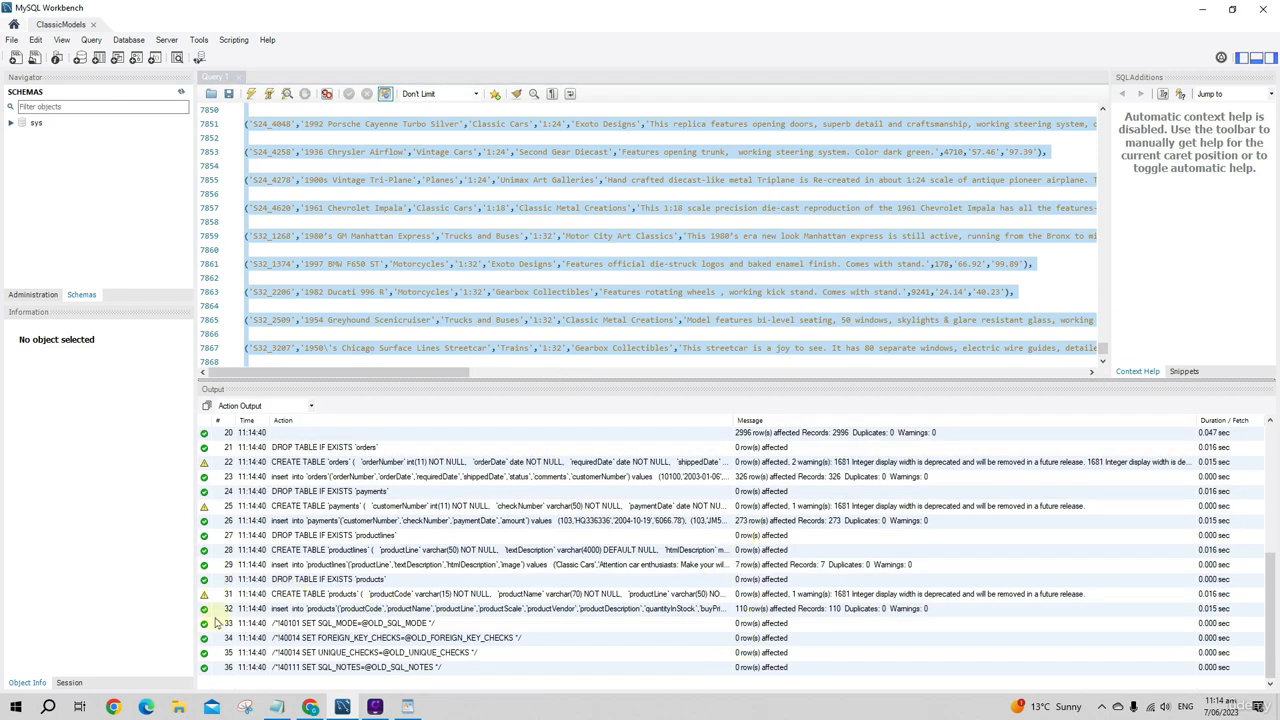
Step: Refresh all schemas and expand the tables of the classicmodels database
right_click(36, 125)
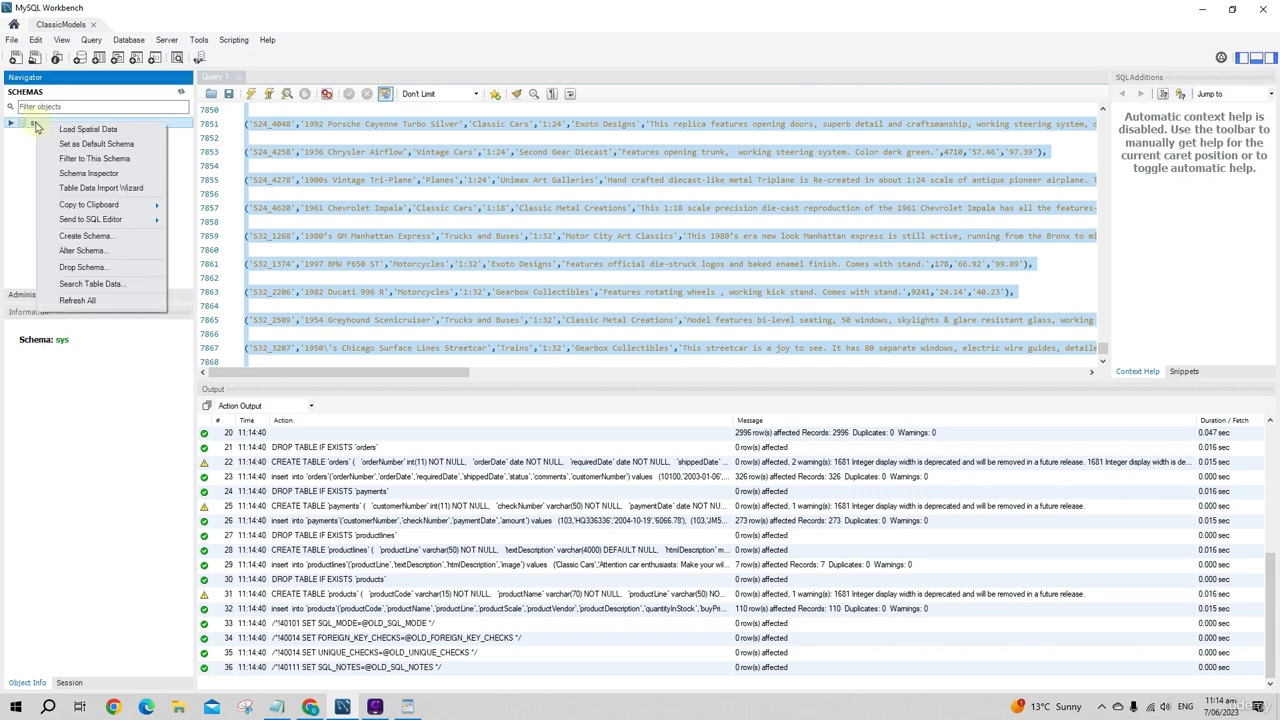
click(78, 300)
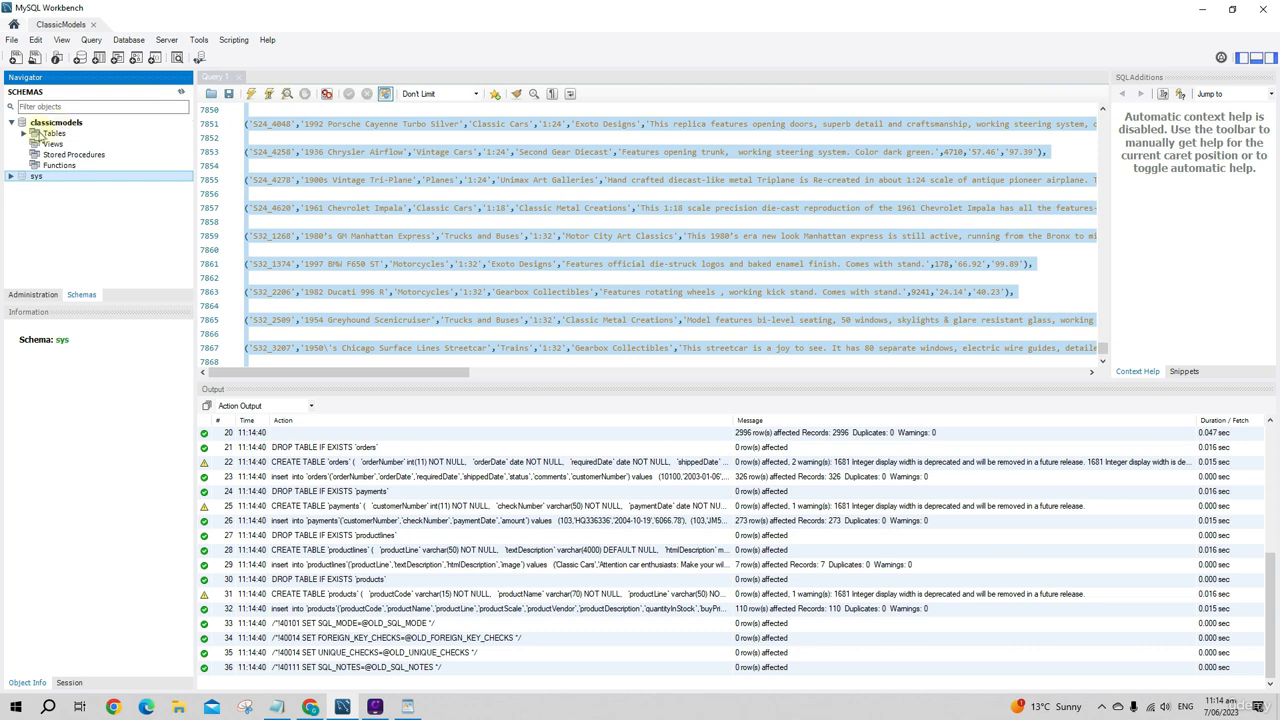
click(23, 133)
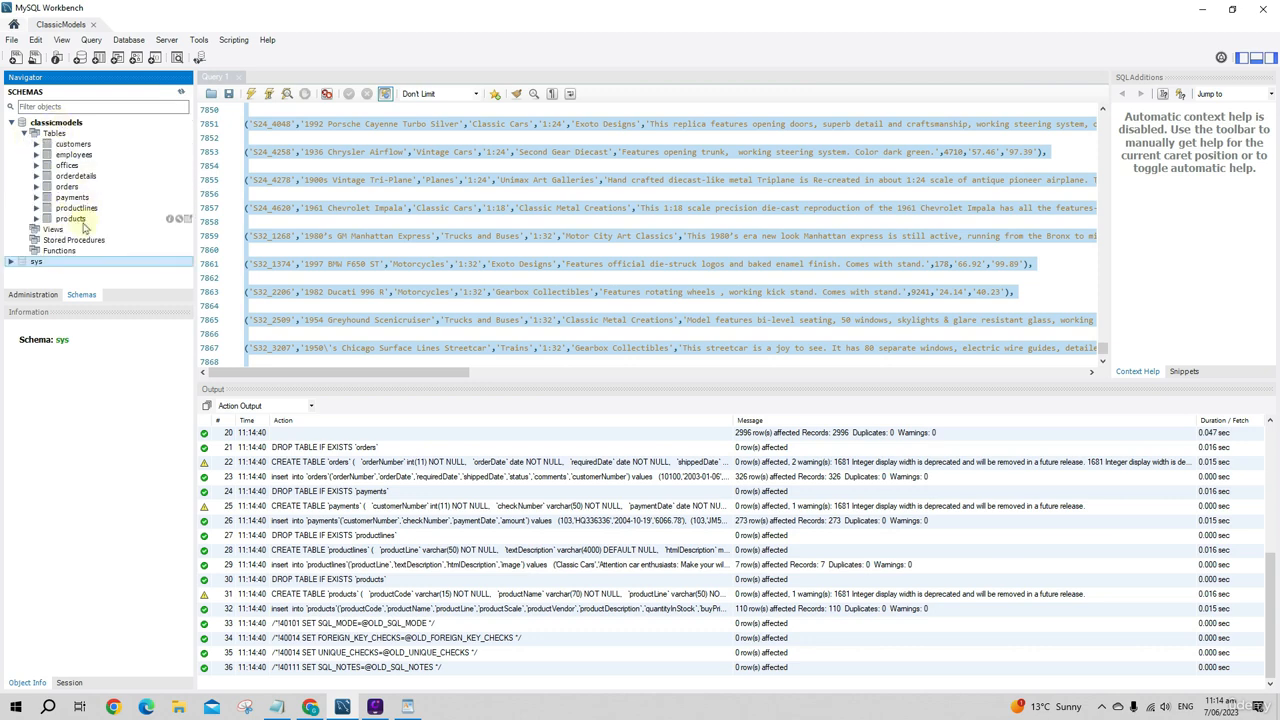
click(385, 221)
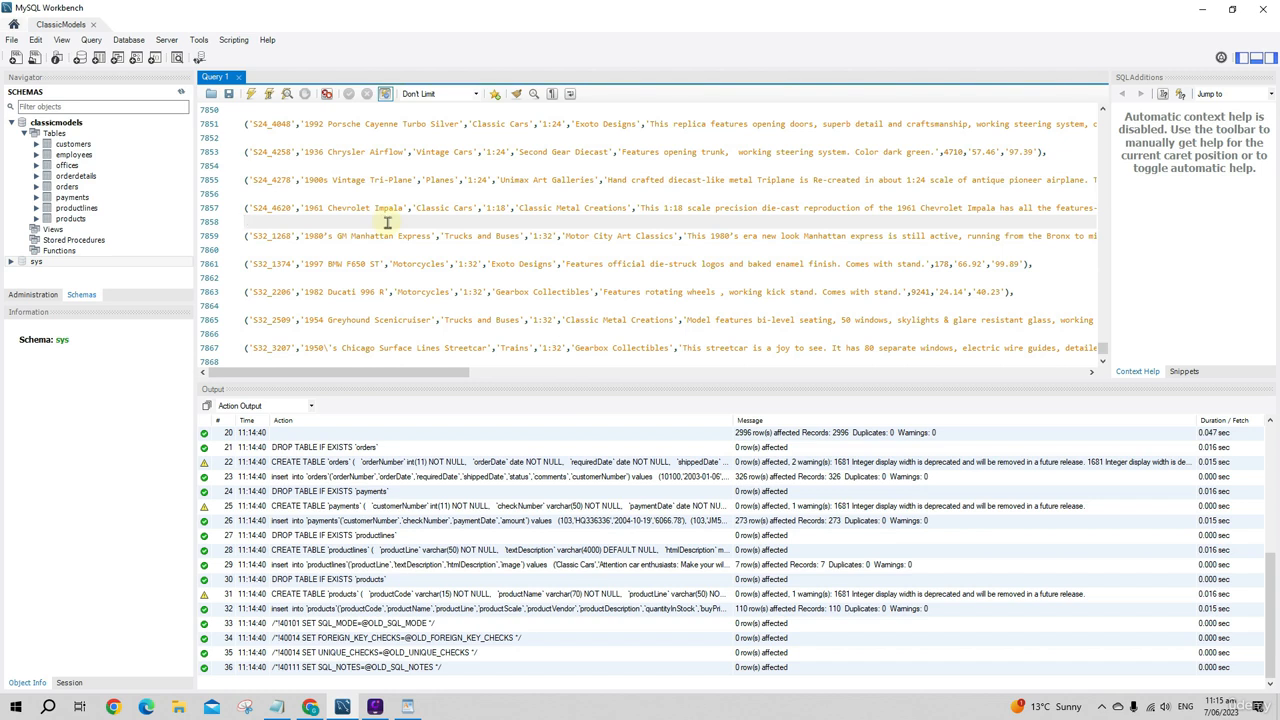